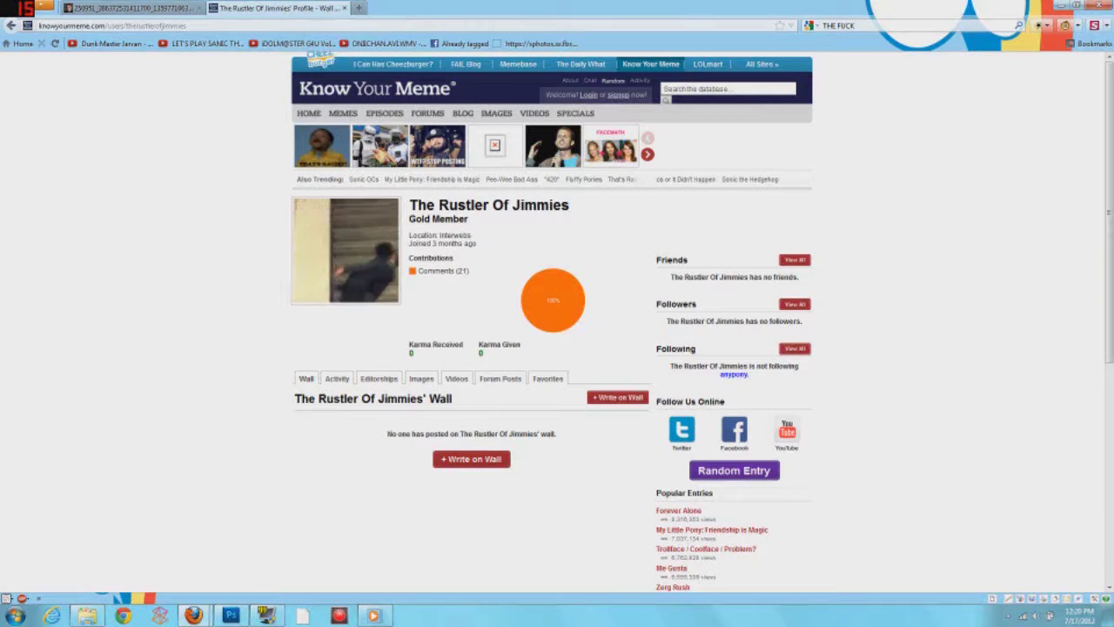
scroll(557, 322, "down", 1)
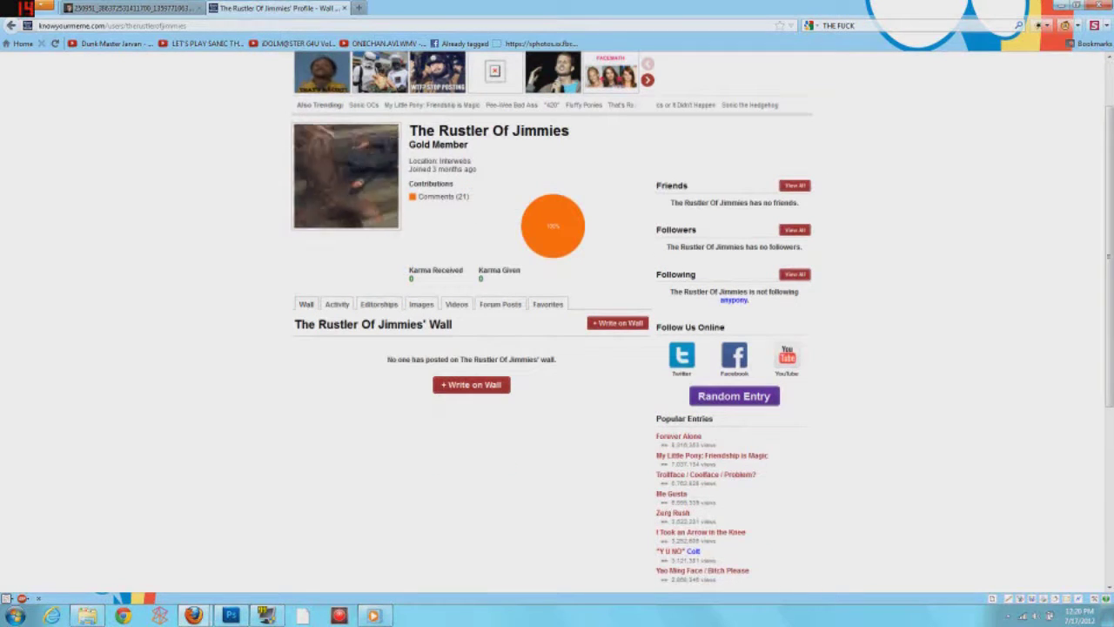
scroll(557, 322, "down", 1)
scroll(557, 322, "up", 2)
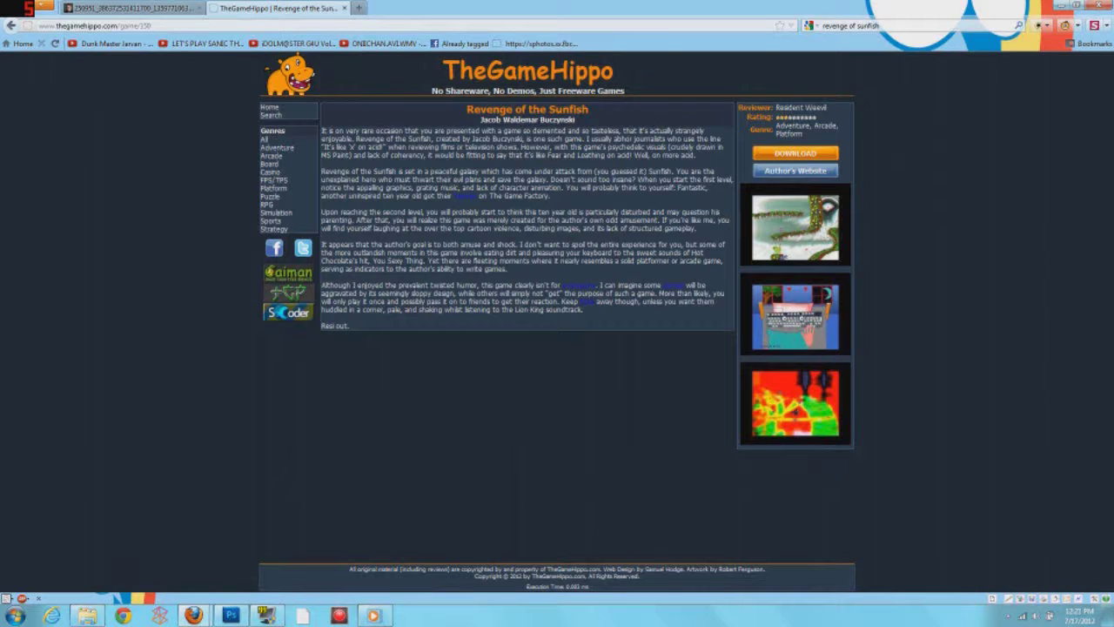
- Download 150_RevengeOfTheSunfish.zip from the game's page, open it with WinRAR and extract the game files
key("ctrl+plus")
key("ctrl+plus")
key("ctrl+plus")
key("ctrl+plus")
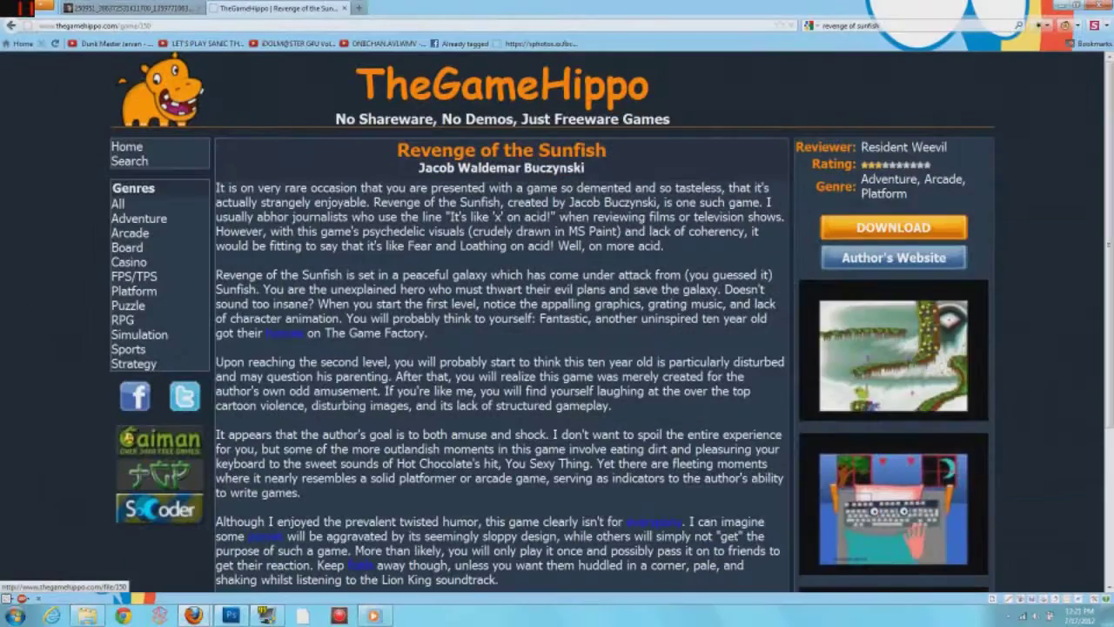
left_click(893, 227)
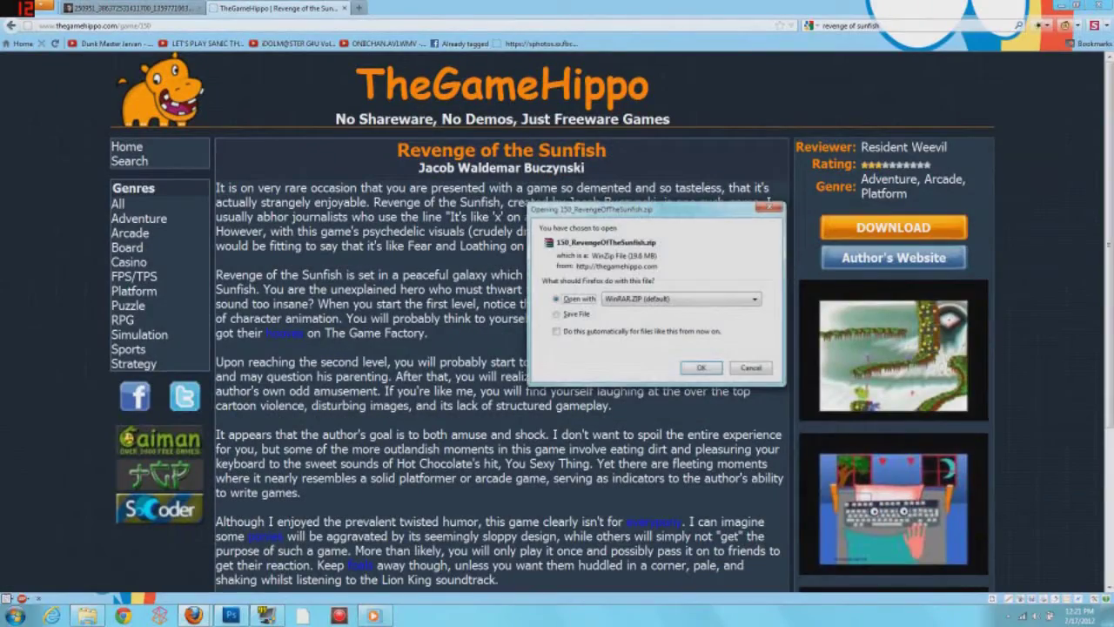
key("Return")
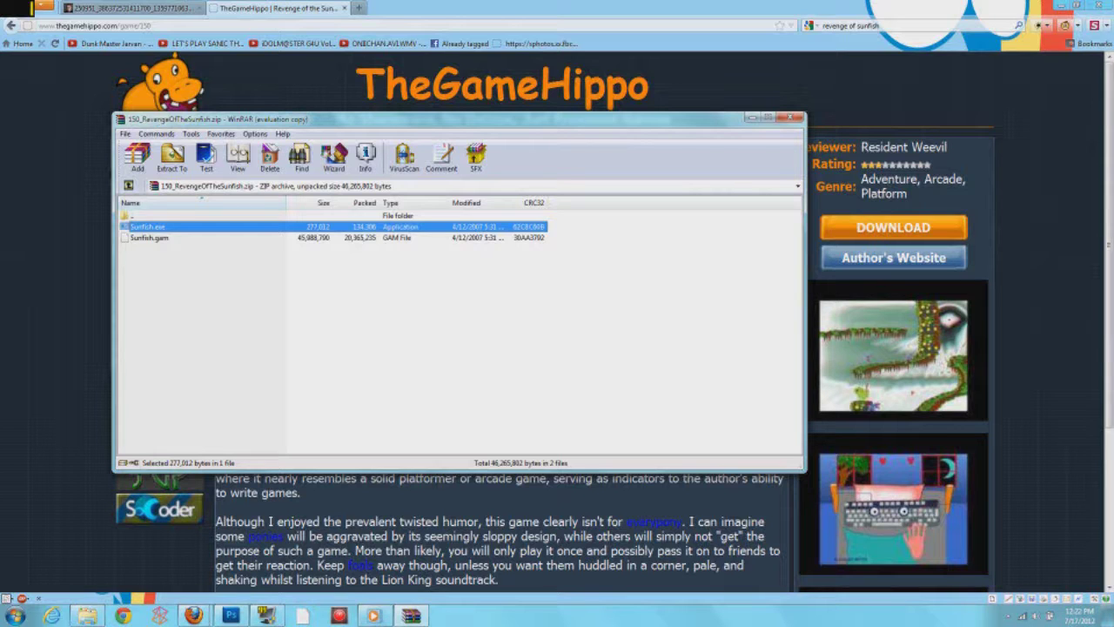
left_click(172, 156)
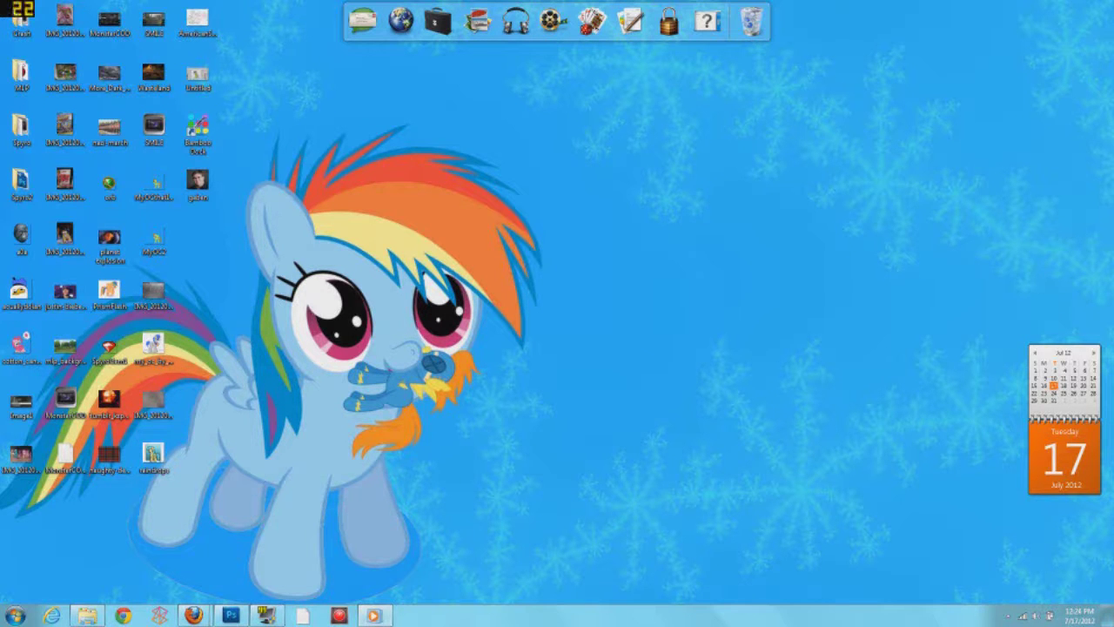
left_click_drag(310, 318, 487, 357)
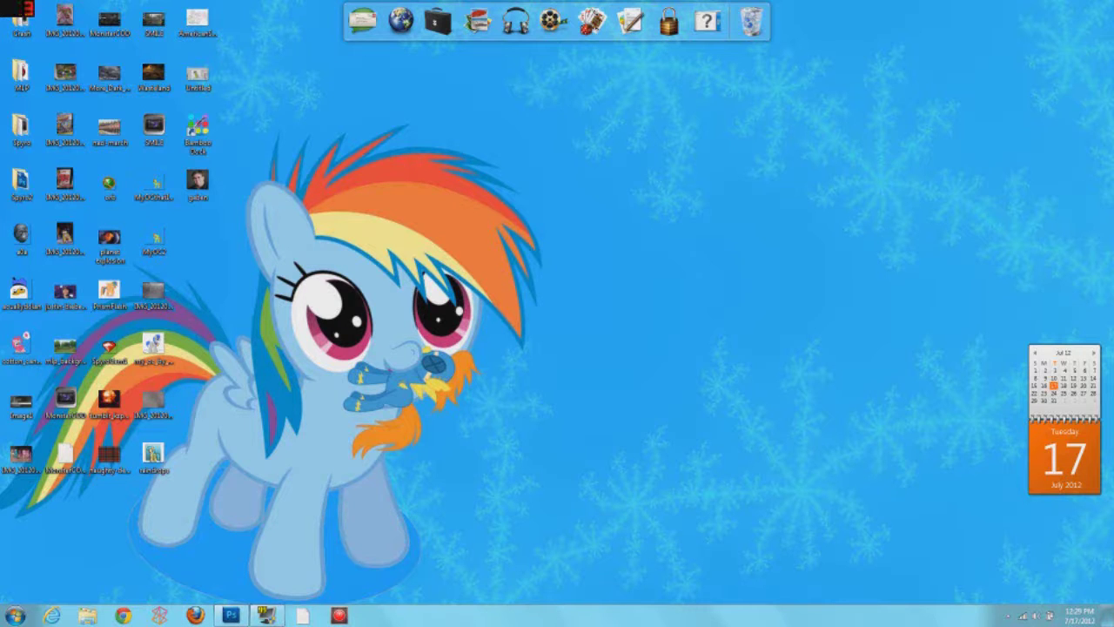
left_click(231, 616)
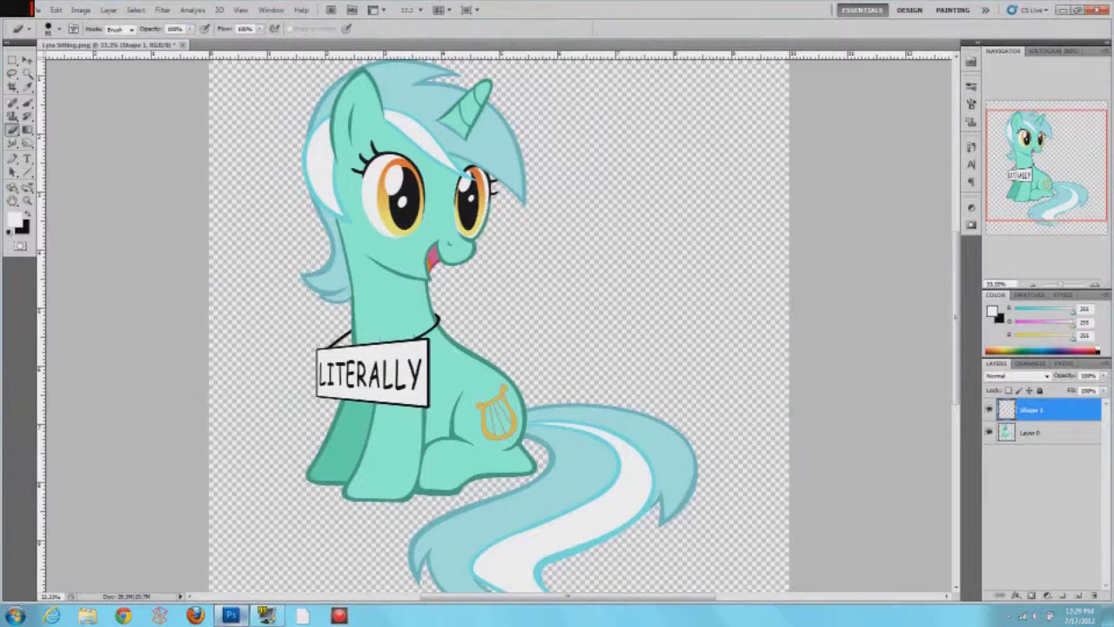
mouse_move(232, 616)
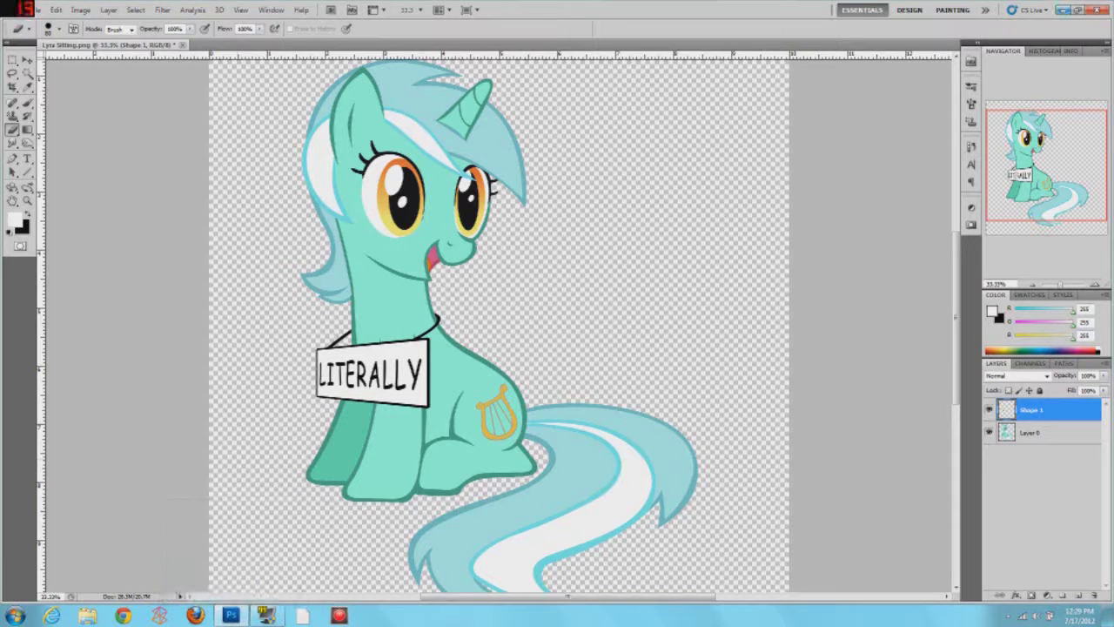
key("super+d")
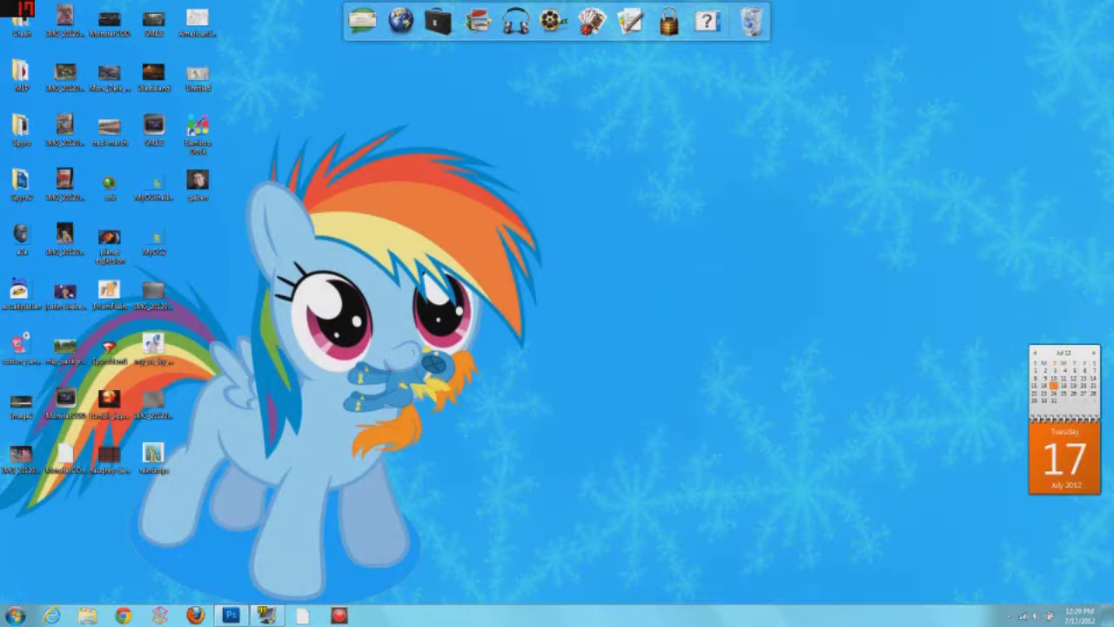
- Open the RainbowBitch folder inside MLP and try twice to launch the Sunfish application
left_click(266, 616)
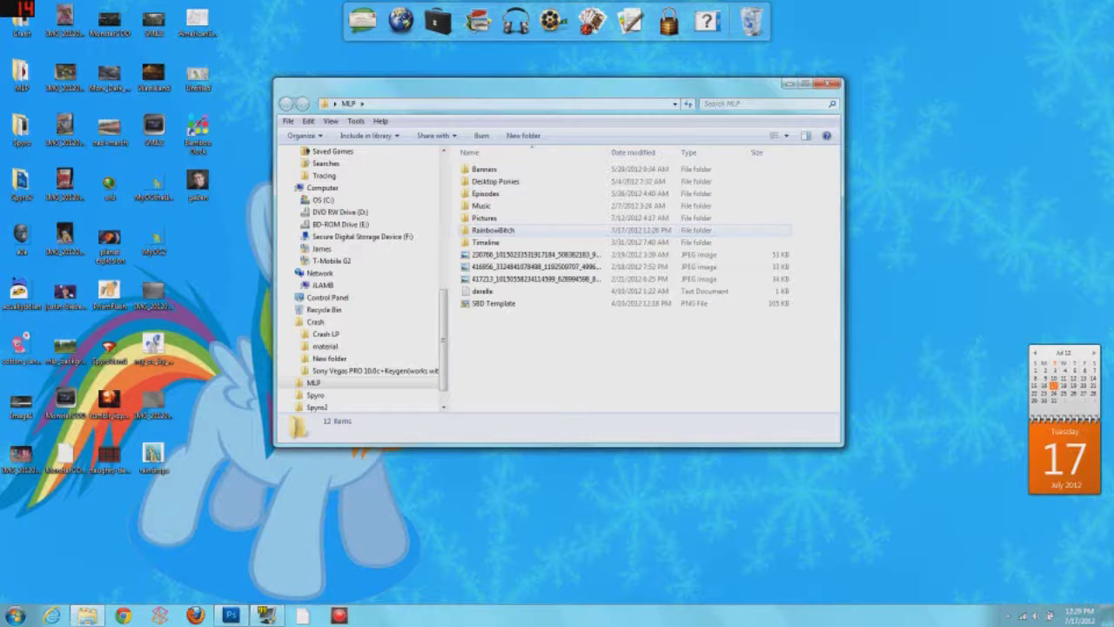
double_click(492, 230)
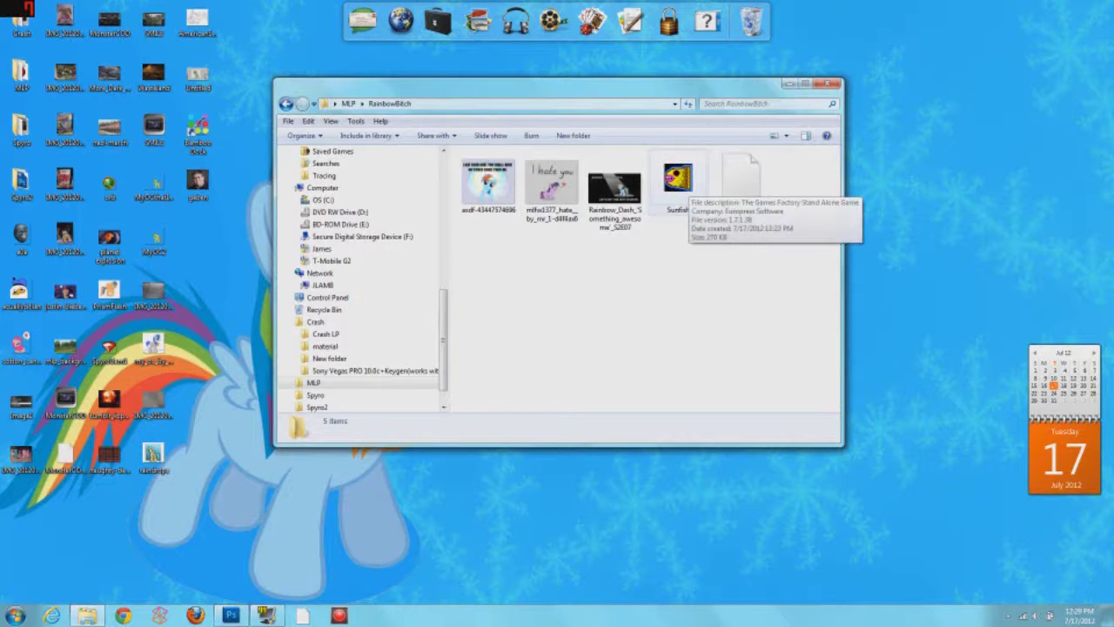
double_click(678, 181)
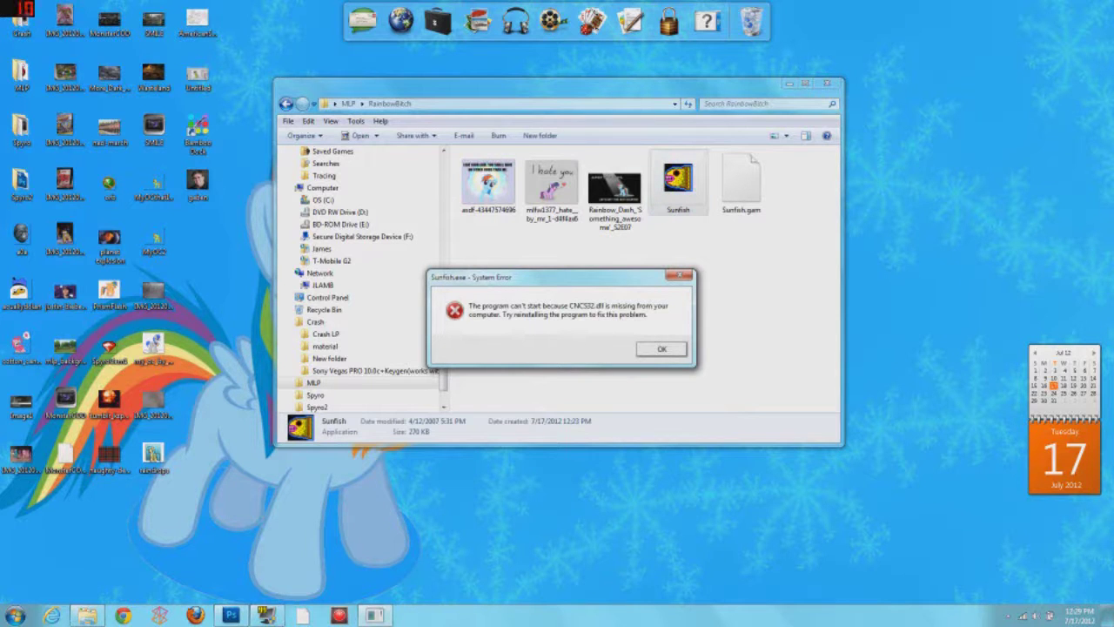
key("Return")
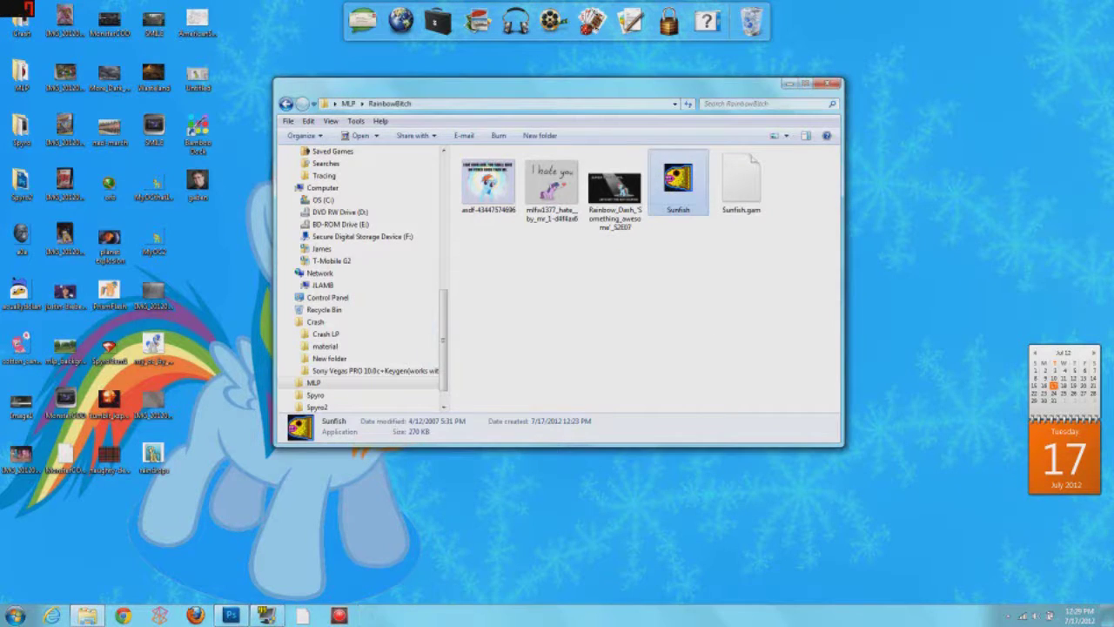
key("Return")
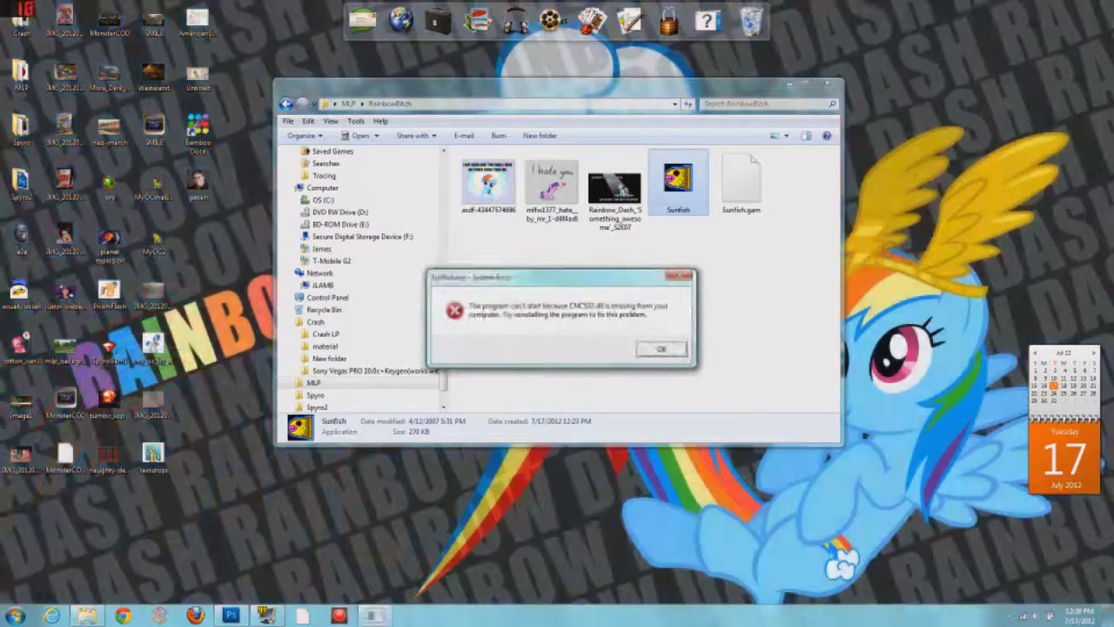
key("Return")
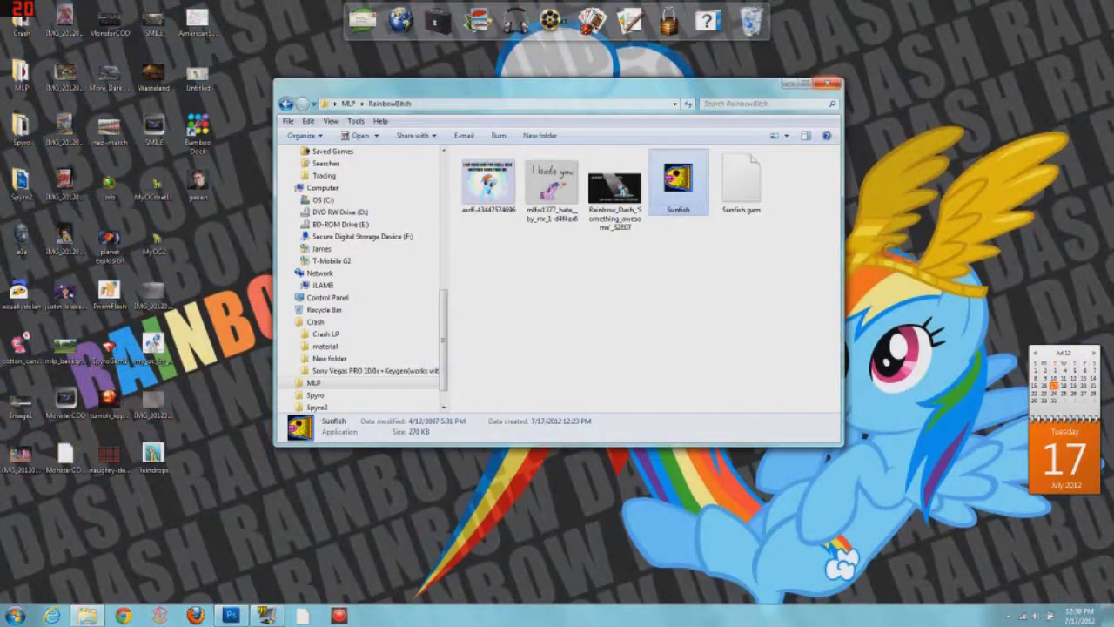
key("super+space")
key("super+d")
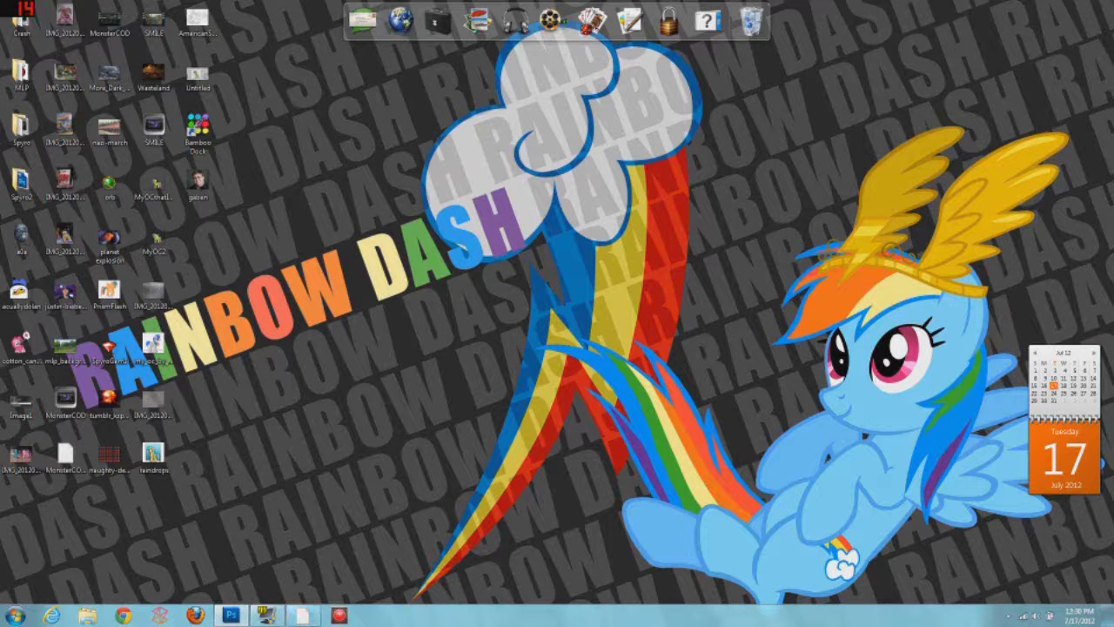
key("super")
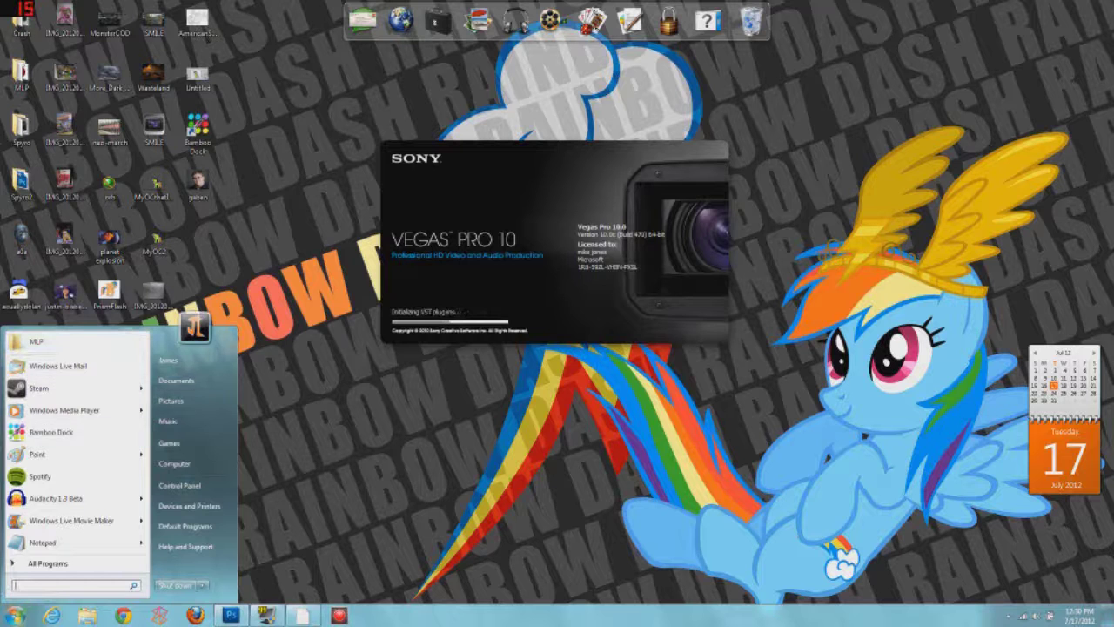
key("Escape")
left_click(87, 615)
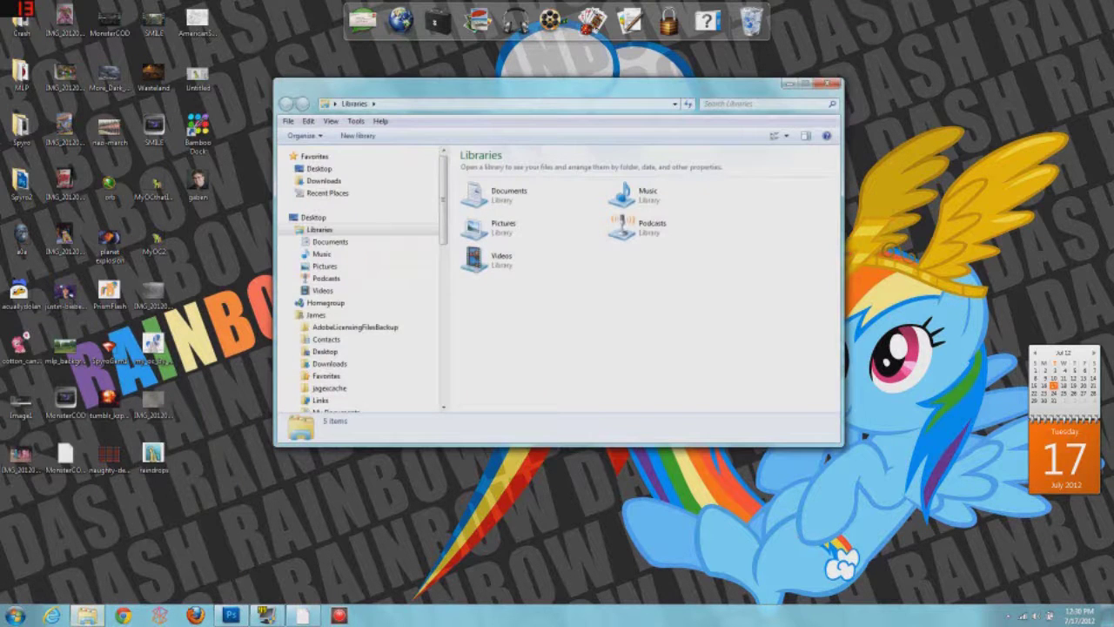
left_click(324, 180)
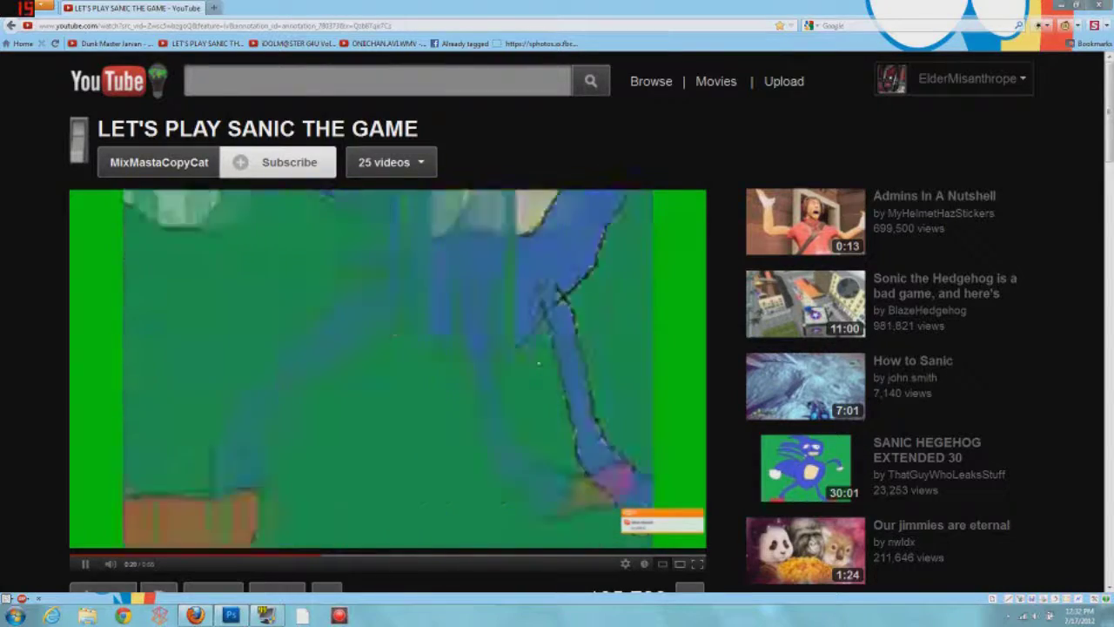
- Pause and resume playback of the LET'S PLAY SANIC THE GAME video
left_click(538, 363)
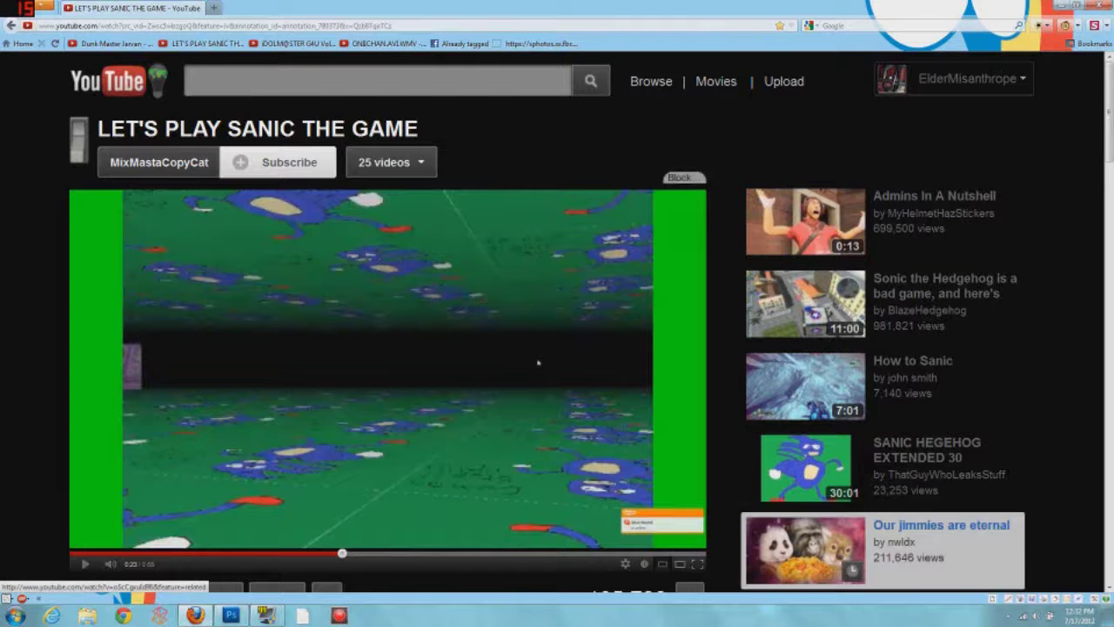
left_click(538, 364)
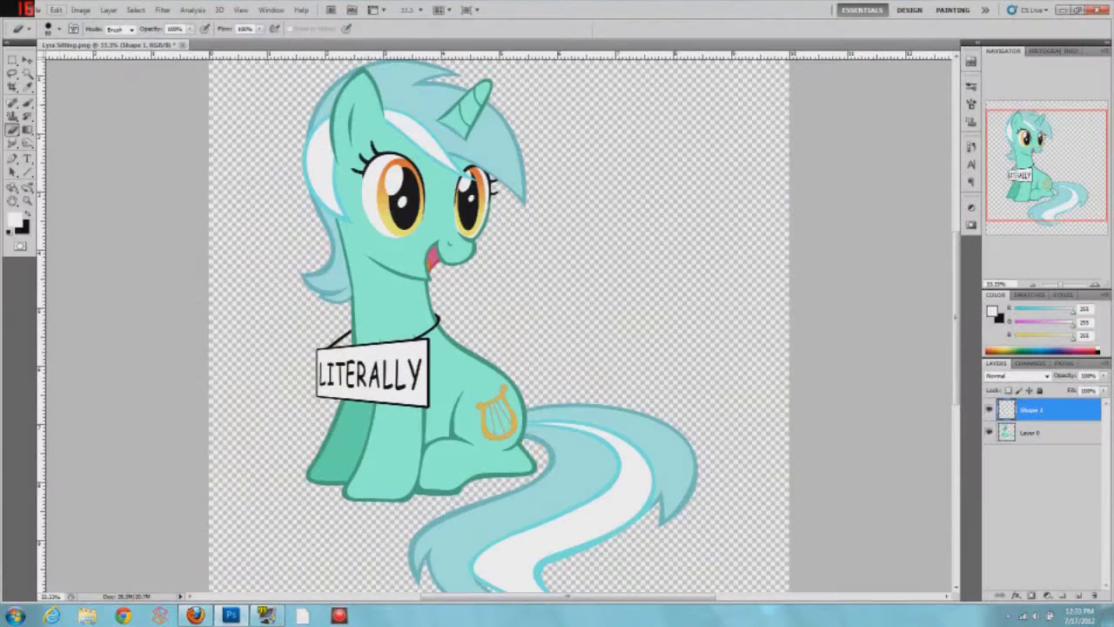
- Create a new white 7 × 5 inch RGB document at 150 pixels/inch in Photoshop
key("alt+f")
key("Escape")
key("ctrl+n")
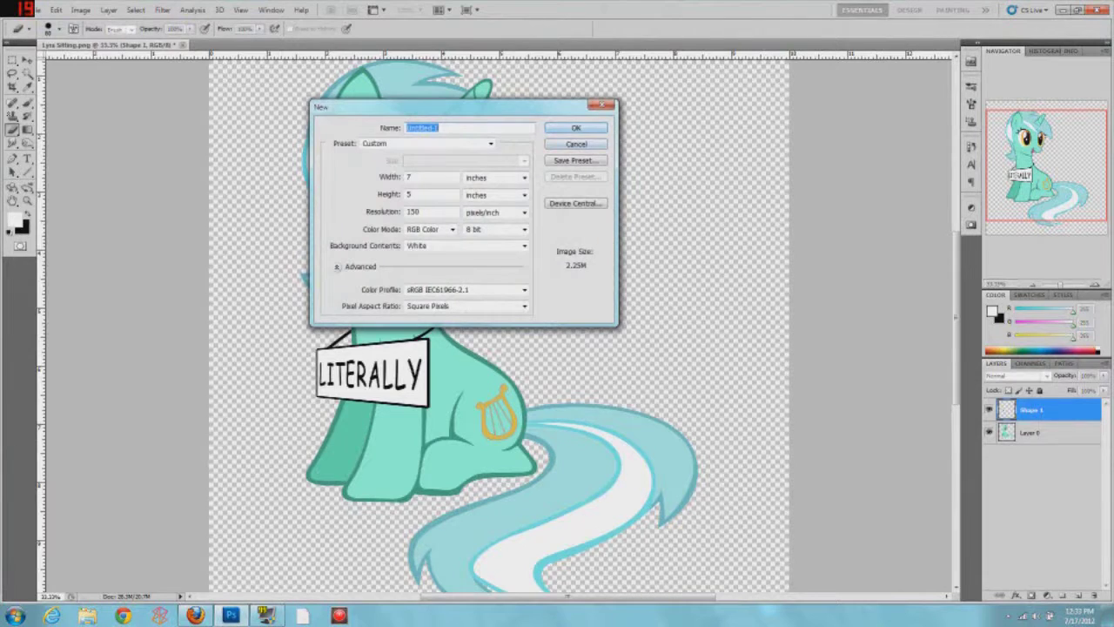
key("Return")
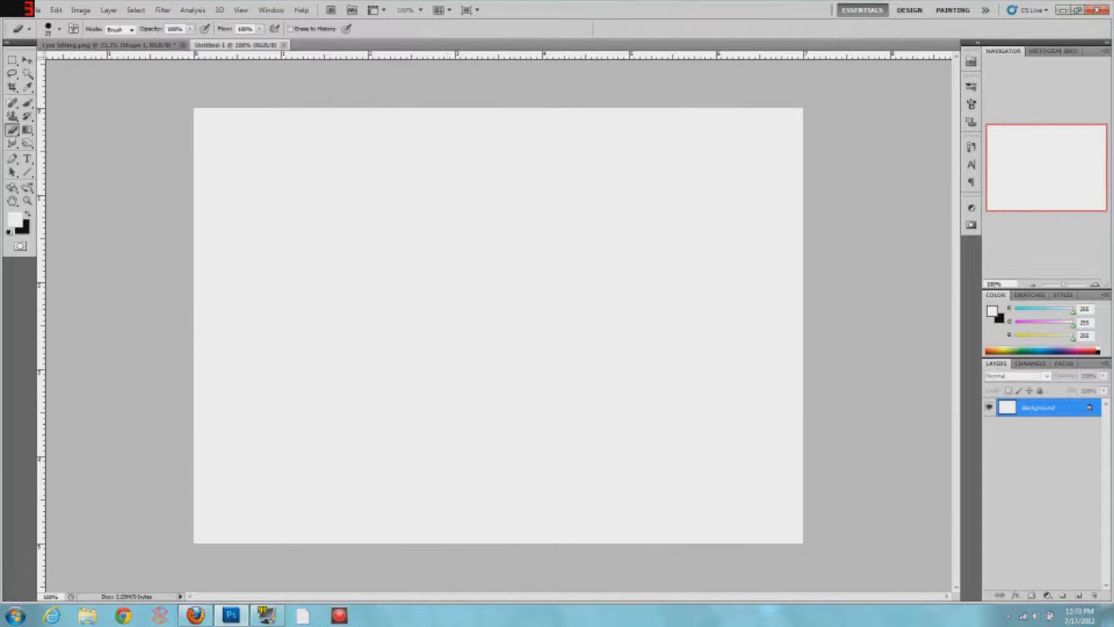
- Paint the outline of a pony head in thick black brush strokes, with an upright ear, forelock, face profile and back mane
key("d")
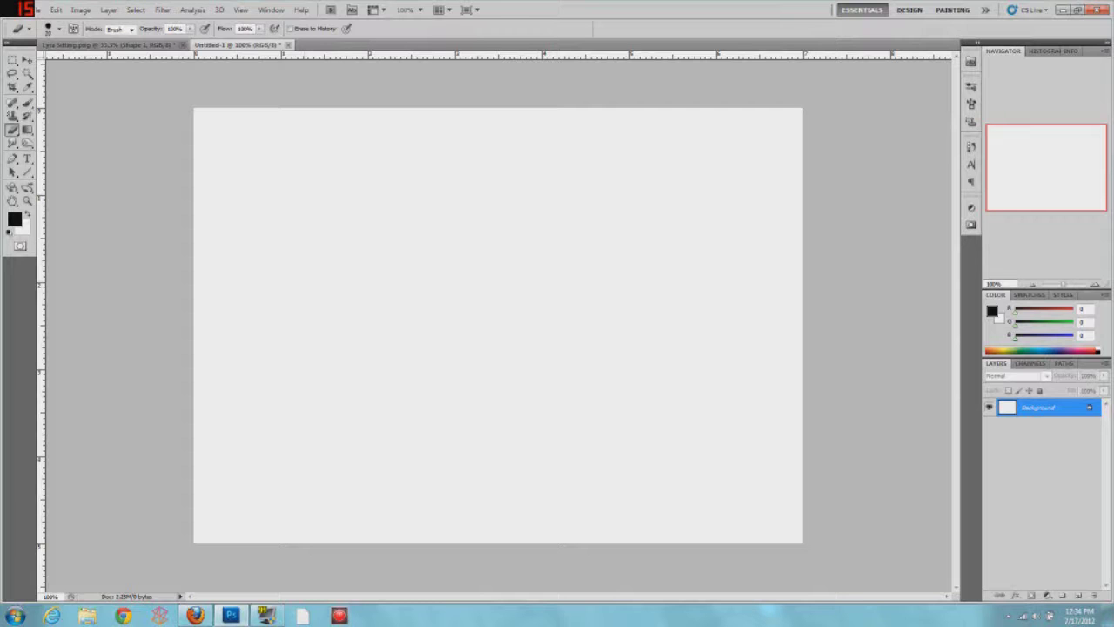
key("b")
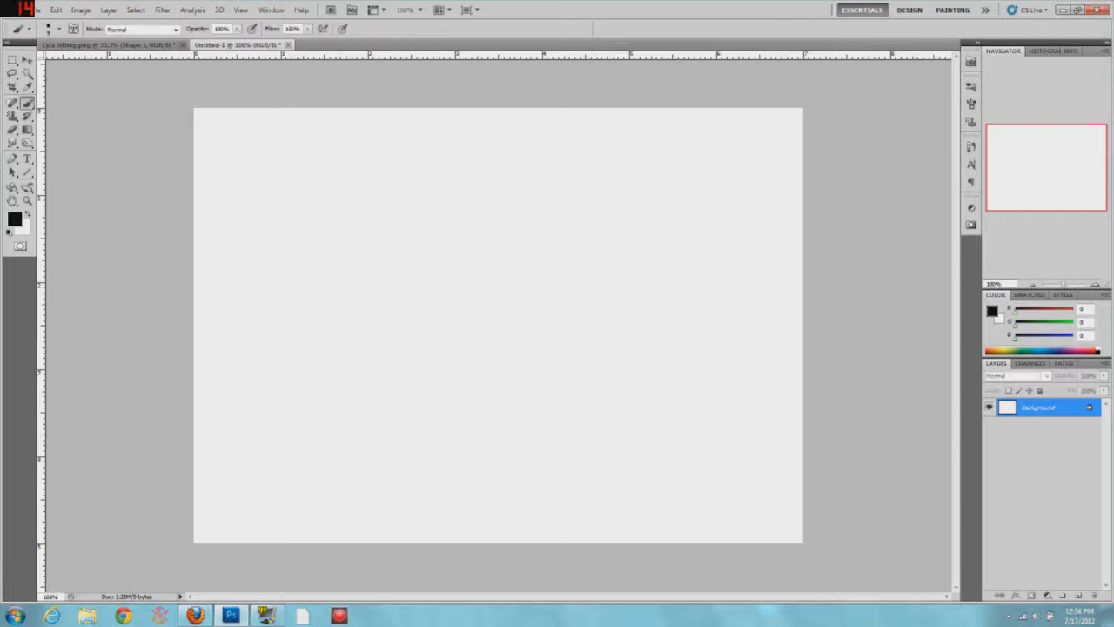
mouse_move(393, 254)
left_mouse_down()
mouse_move(440, 157)
mouse_move(469, 174)
mouse_move(470, 275)
left_mouse_up()
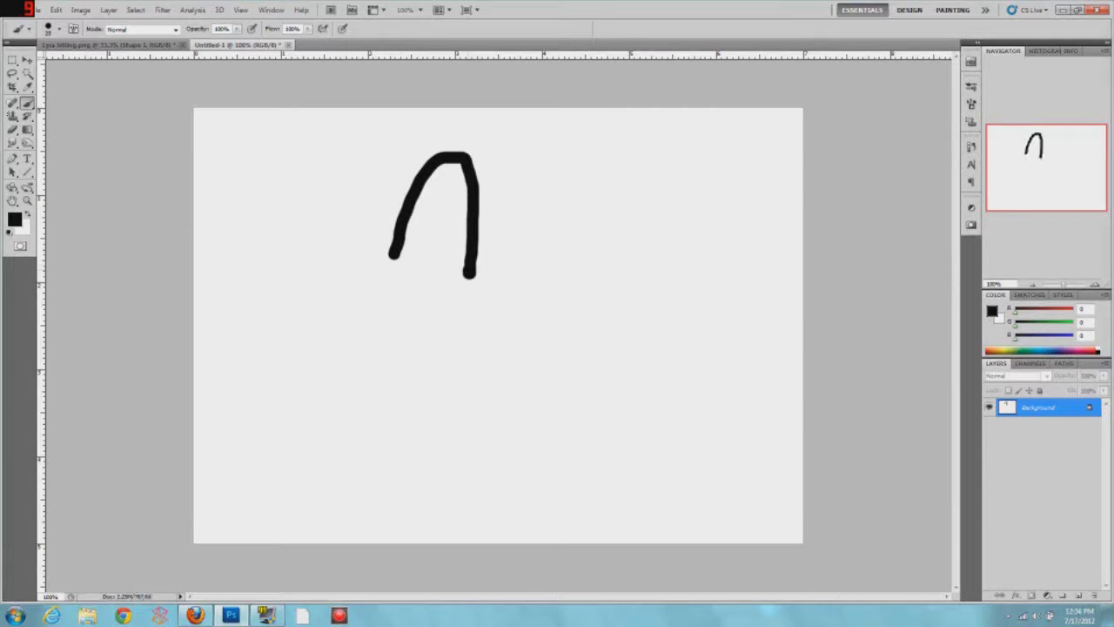
mouse_move(400, 206)
left_mouse_down()
mouse_move(327, 196)
mouse_move(282, 213)
mouse_move(250, 311)
mouse_move(284, 276)
mouse_move(332, 254)
mouse_move(314, 288)
mouse_move(395, 233)
left_mouse_up()
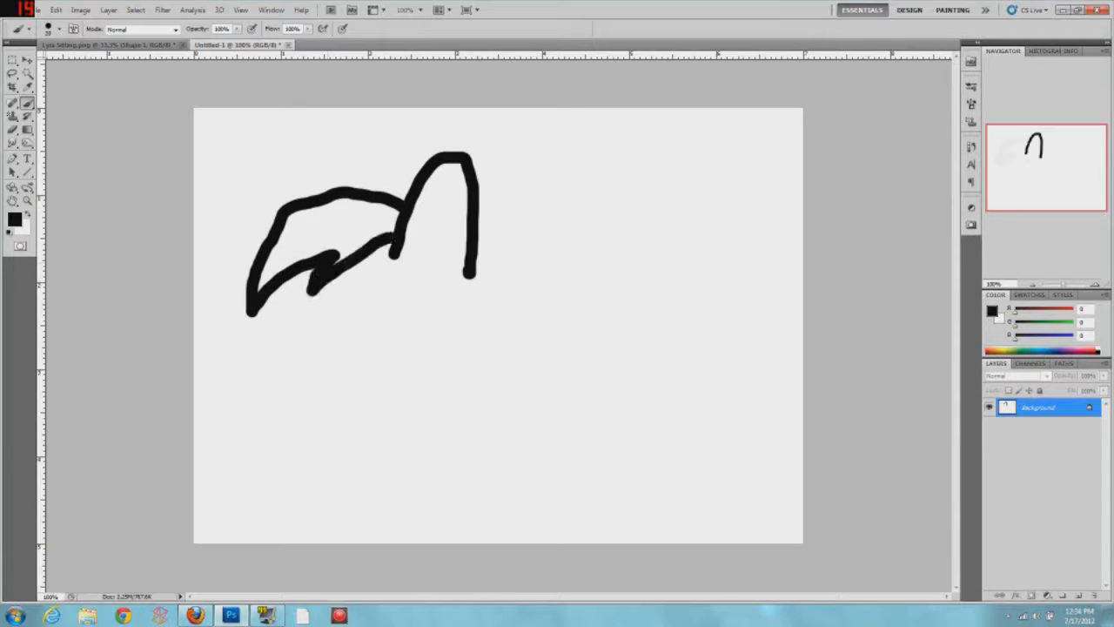
mouse_move(475, 248)
left_mouse_down()
mouse_move(530, 319)
mouse_move(523, 448)
mouse_move(440, 531)
mouse_move(459, 274)
left_mouse_up()
mouse_move(273, 296)
left_mouse_down()
mouse_move(266, 374)
mouse_move(218, 388)
mouse_move(255, 481)
mouse_move(301, 496)
mouse_move(390, 491)
mouse_move(451, 456)
left_mouse_up()
- Add round glasses, an open mouth, nose marks and an inner-ear line to the head, and draw a large eye with a scribbled pupil beside it
mouse_move(294, 335)
left_mouse_down()
mouse_move(325, 359)
mouse_move(327, 339)
mouse_move(305, 332)
mouse_move(349, 333)
mouse_move(422, 275)
left_mouse_up()
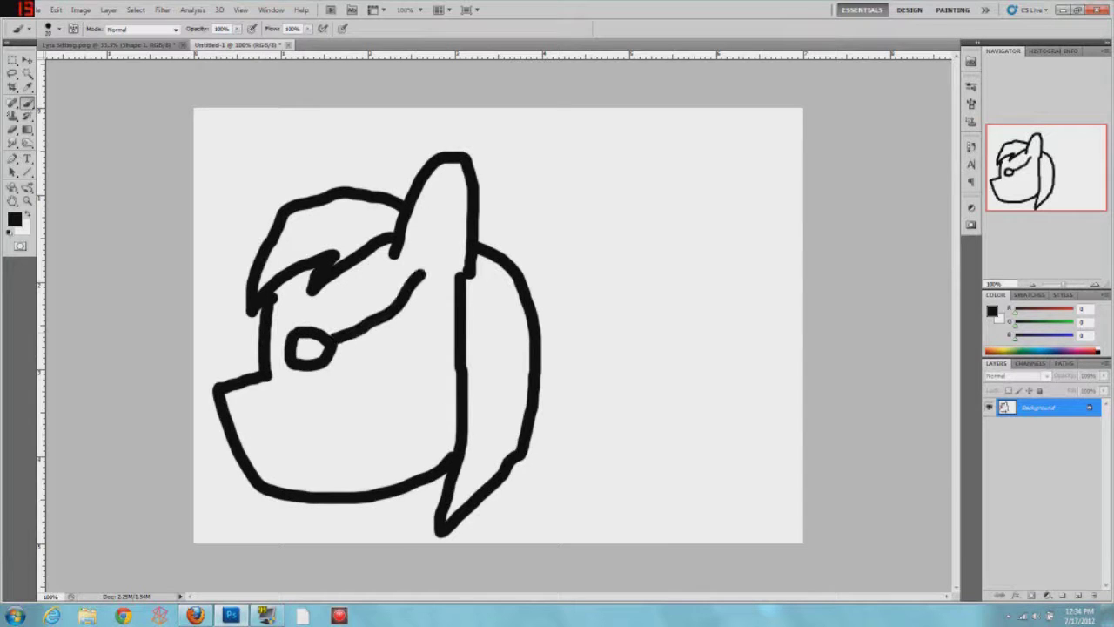
left_click_drag(288, 347, 270, 351)
mouse_move(240, 438)
left_mouse_down()
mouse_move(300, 449)
mouse_move(348, 409)
mouse_move(311, 479)
mouse_move(289, 493)
left_mouse_up()
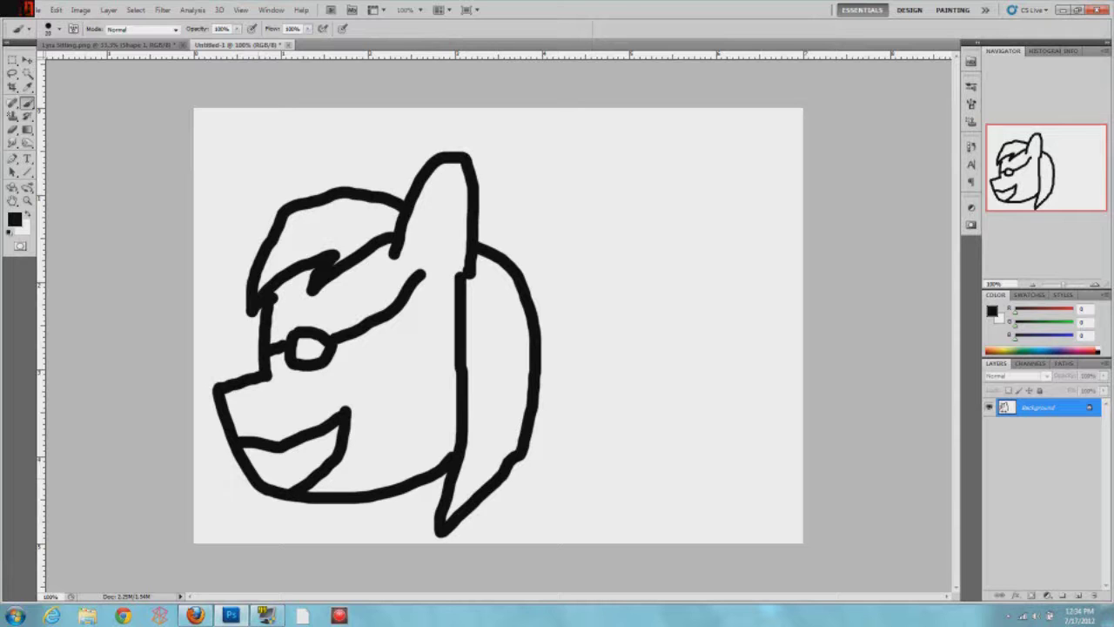
left_click(239, 402)
left_click_drag(239, 424, 273, 404)
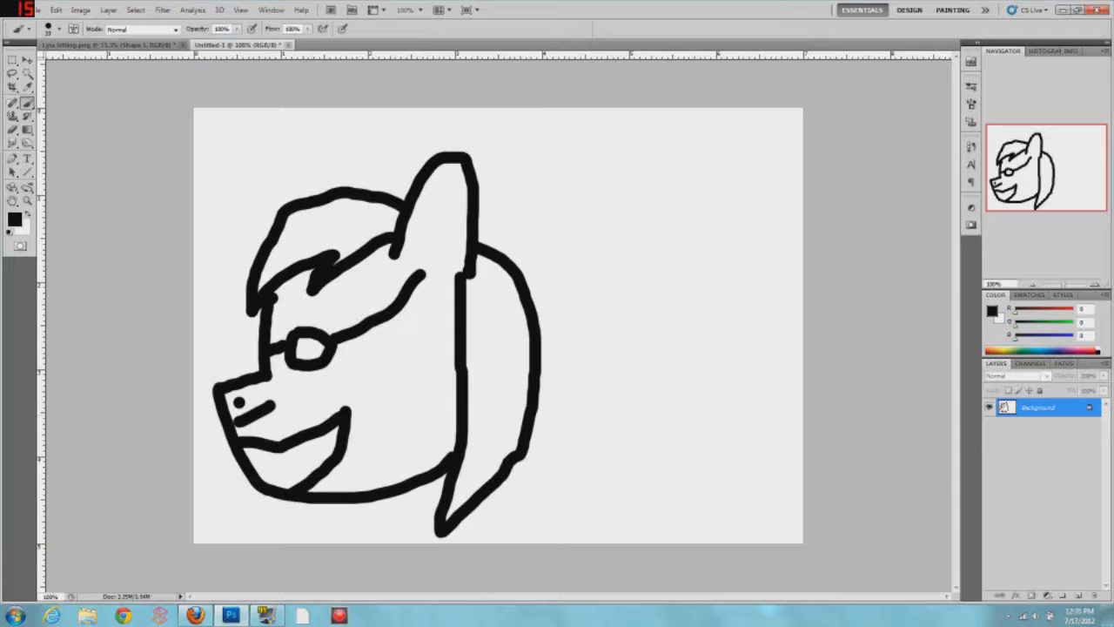
left_click_drag(445, 188, 451, 237)
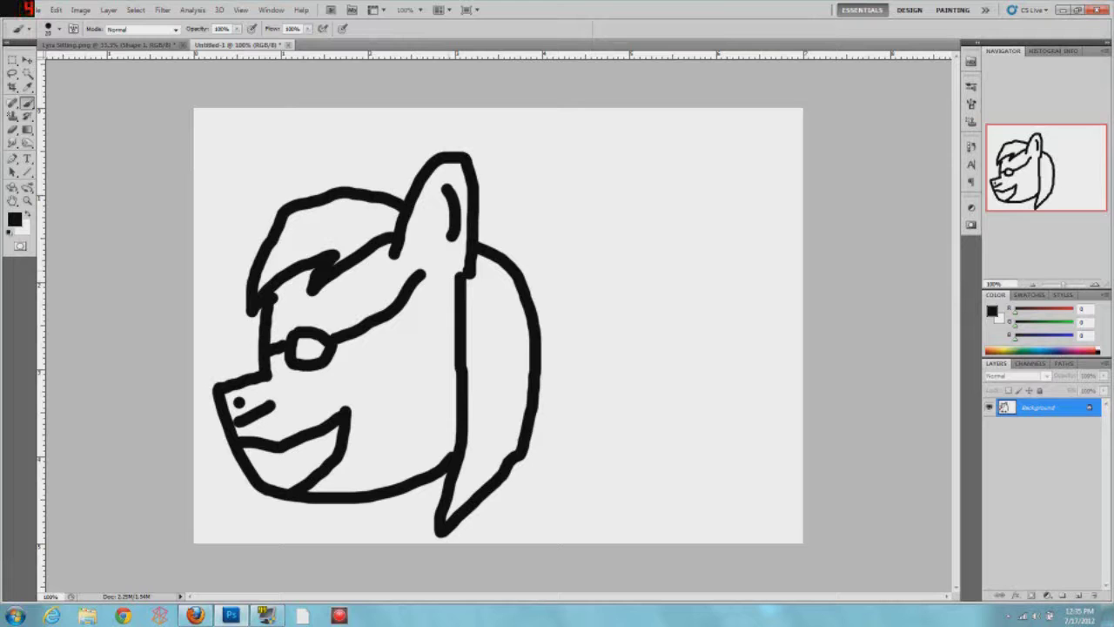
mouse_move(662, 202)
left_mouse_down()
mouse_move(667, 366)
mouse_move(661, 198)
mouse_move(646, 222)
mouse_move(688, 309)
mouse_move(684, 218)
mouse_move(663, 277)
mouse_move(697, 278)
mouse_move(688, 235)
mouse_move(669, 287)
mouse_move(686, 268)
left_mouse_up()
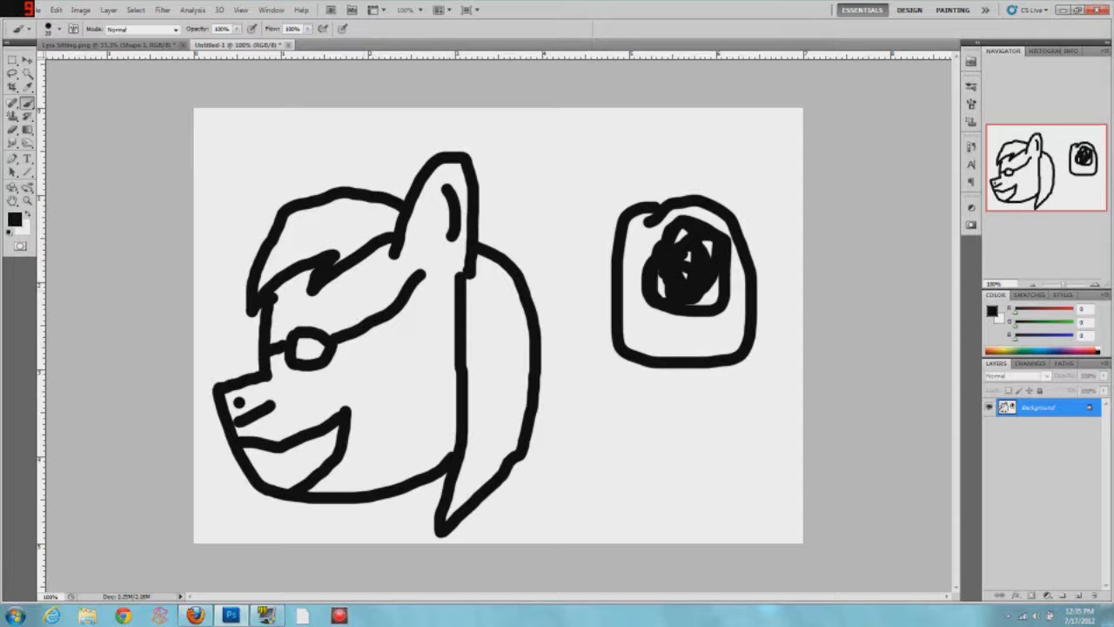
- Add a new layer above the pony drawing, fill it entirely with black and ready the Brush with white as foreground colour
key("ctrl+shift+alt+n")
left_click(27, 129)
left_click(81, 140)
left_click(496, 322)
key("b")
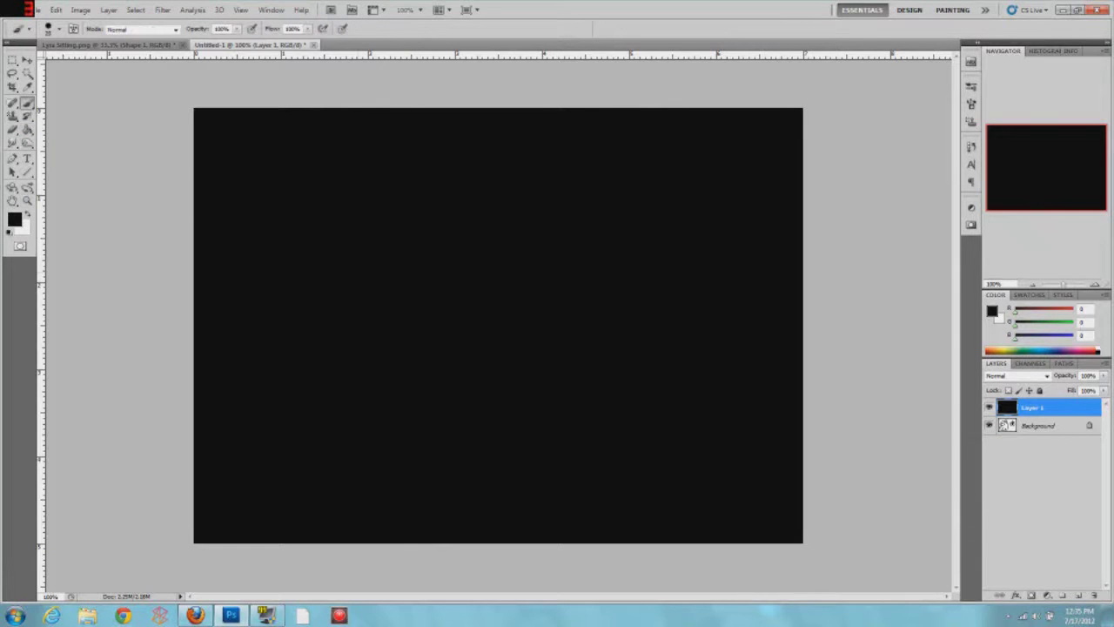
key("x")
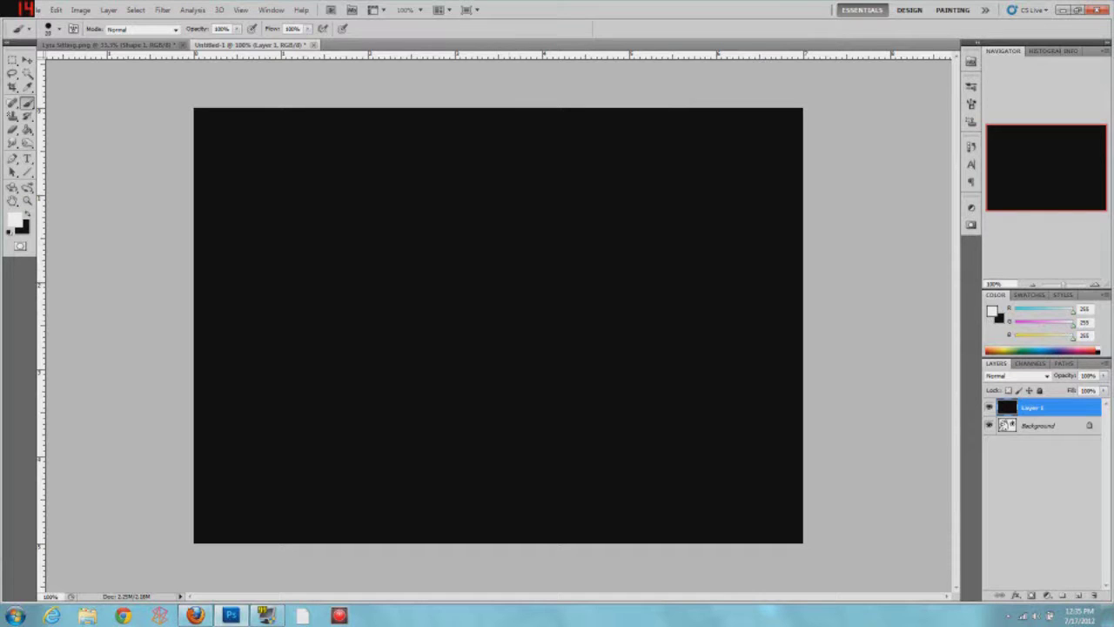
- Paint a white head on the black layer with swept hair, a jaw outline, nose, toothed smile and glasses reaching both sides of the face
mouse_move(503, 228)
left_mouse_down()
mouse_move(412, 281)
mouse_move(389, 322)
left_mouse_up()
mouse_move(505, 228)
left_mouse_down()
mouse_move(634, 323)
mouse_move(533, 291)
mouse_move(492, 289)
mouse_move(510, 303)
mouse_move(463, 288)
mouse_move(397, 346)
mouse_move(360, 348)
mouse_move(389, 322)
mouse_move(413, 351)
mouse_move(422, 406)
mouse_move(462, 475)
mouse_move(508, 478)
mouse_move(569, 446)
mouse_move(593, 327)
left_mouse_up()
mouse_move(452, 402)
left_mouse_down()
mouse_move(502, 435)
mouse_move(541, 401)
left_mouse_up()
left_click_drag(493, 364, 501, 389)
mouse_move(533, 343)
left_mouse_down()
mouse_move(521, 364)
mouse_move(554, 358)
mouse_move(534, 340)
mouse_move(528, 349)
left_mouse_up()
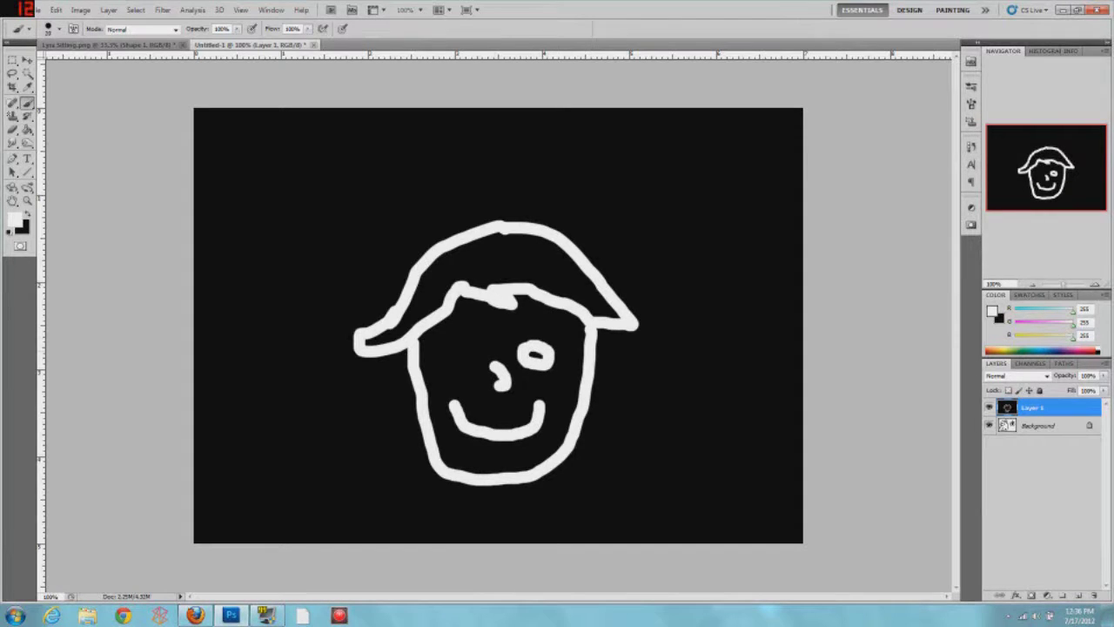
mouse_move(498, 430)
left_mouse_down()
mouse_move(497, 414)
mouse_move(497, 427)
mouse_move(527, 413)
mouse_move(540, 425)
mouse_move(522, 440)
mouse_move(468, 437)
mouse_move(450, 400)
left_mouse_up()
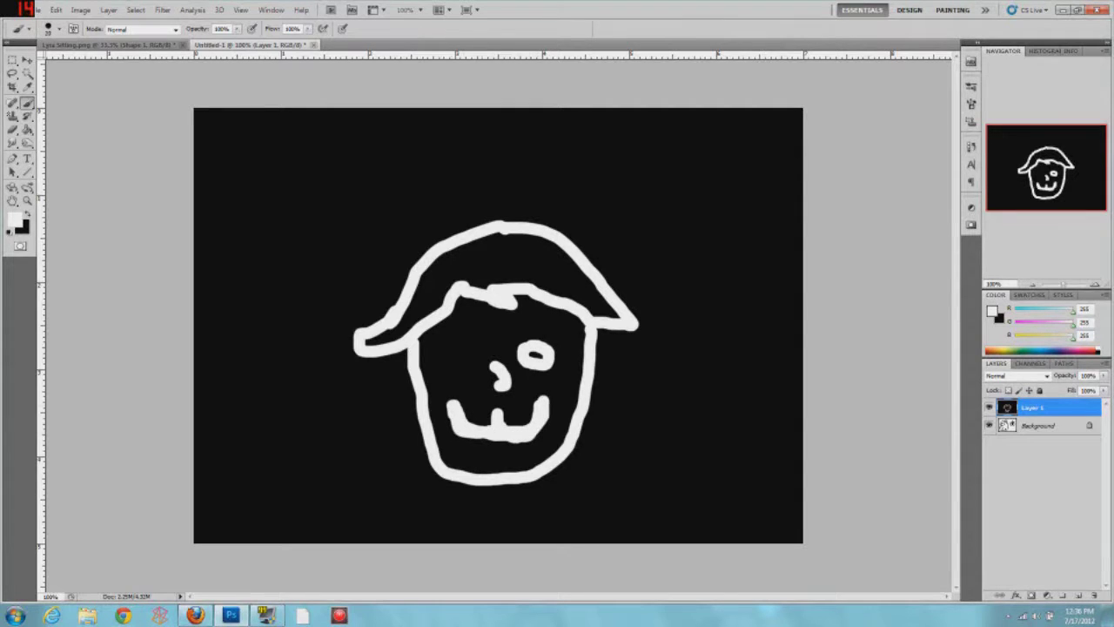
mouse_move(461, 336)
left_mouse_down()
mouse_move(473, 362)
mouse_move(475, 337)
mouse_move(460, 336)
mouse_move(488, 351)
mouse_move(559, 351)
mouse_move(587, 324)
left_mouse_up()
left_click_drag(442, 351, 418, 346)
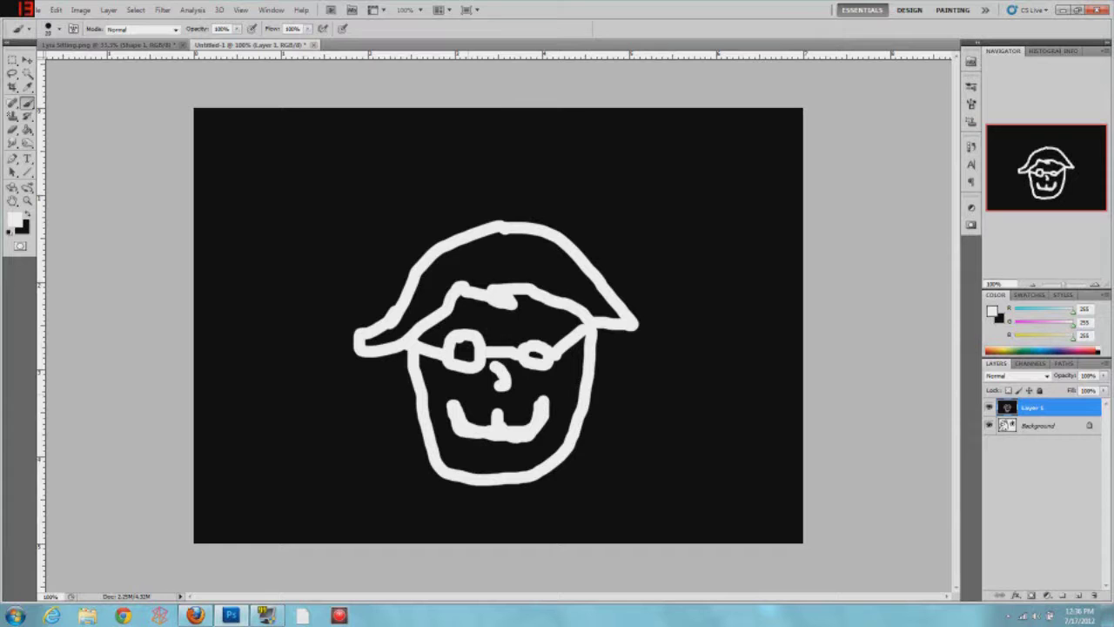
- Paint a pointed collar with a tie below the chin, a sloping shoulder, and a raised arm with a waving three-fingered hand
mouse_move(471, 484)
left_mouse_down()
mouse_move(489, 538)
mouse_move(497, 476)
mouse_move(584, 479)
mouse_move(609, 510)
mouse_move(531, 526)
mouse_move(502, 503)
left_mouse_up()
mouse_move(457, 467)
left_mouse_down()
mouse_move(426, 472)
mouse_move(383, 519)
mouse_move(470, 483)
mouse_move(486, 489)
left_mouse_up()
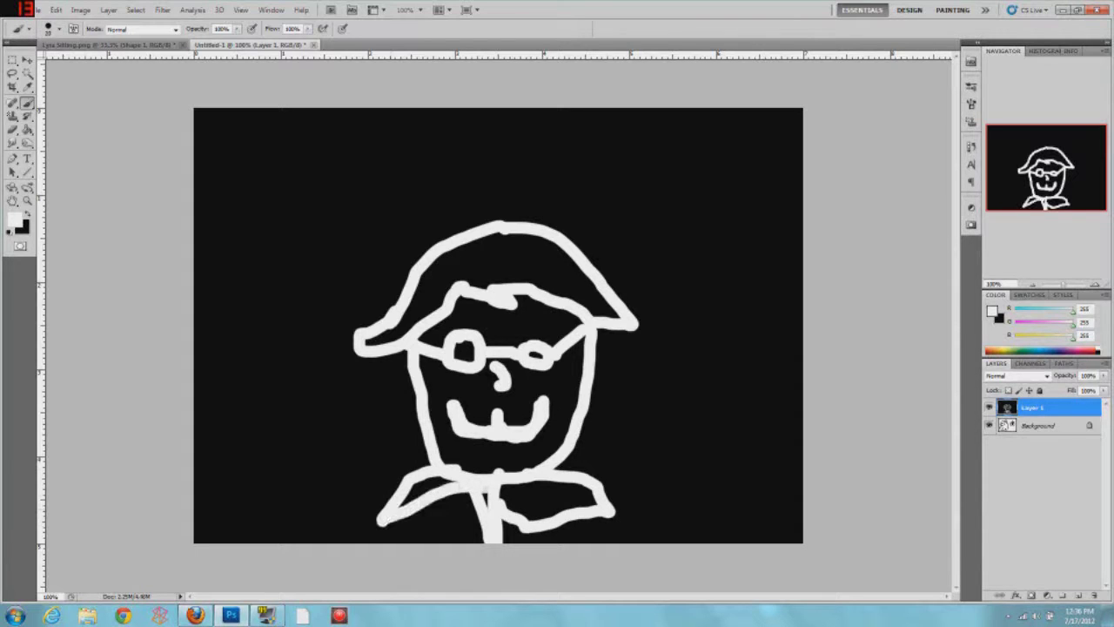
left_click_drag(406, 476, 249, 541)
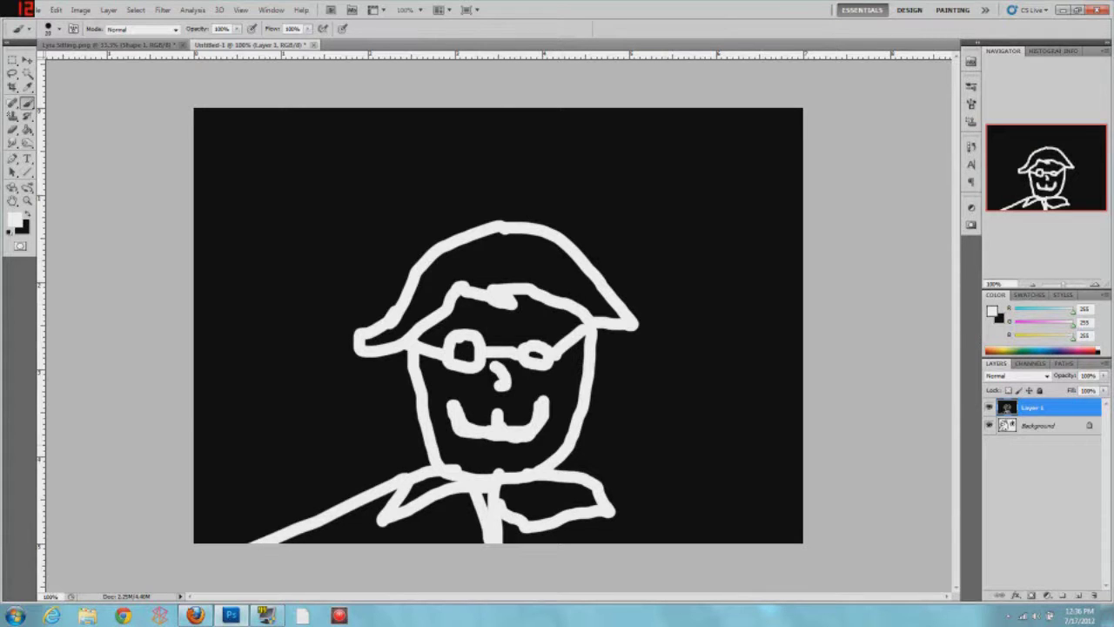
mouse_move(588, 476)
left_mouse_down()
mouse_move(703, 392)
mouse_move(724, 331)
mouse_move(803, 328)
mouse_move(762, 309)
mouse_move(732, 215)
mouse_move(686, 166)
mouse_move(712, 164)
left_mouse_up()
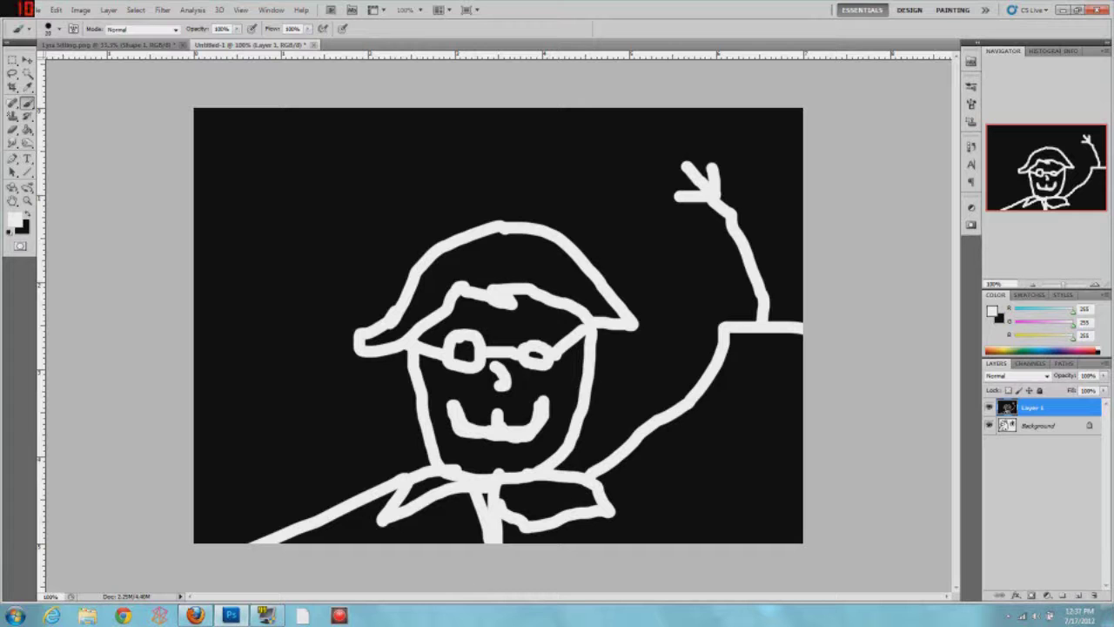
- Set the foreground colour to pure red (ff0000) and add a new layer above the white figure drawing
left_click(15, 220)
left_click(707, 240)
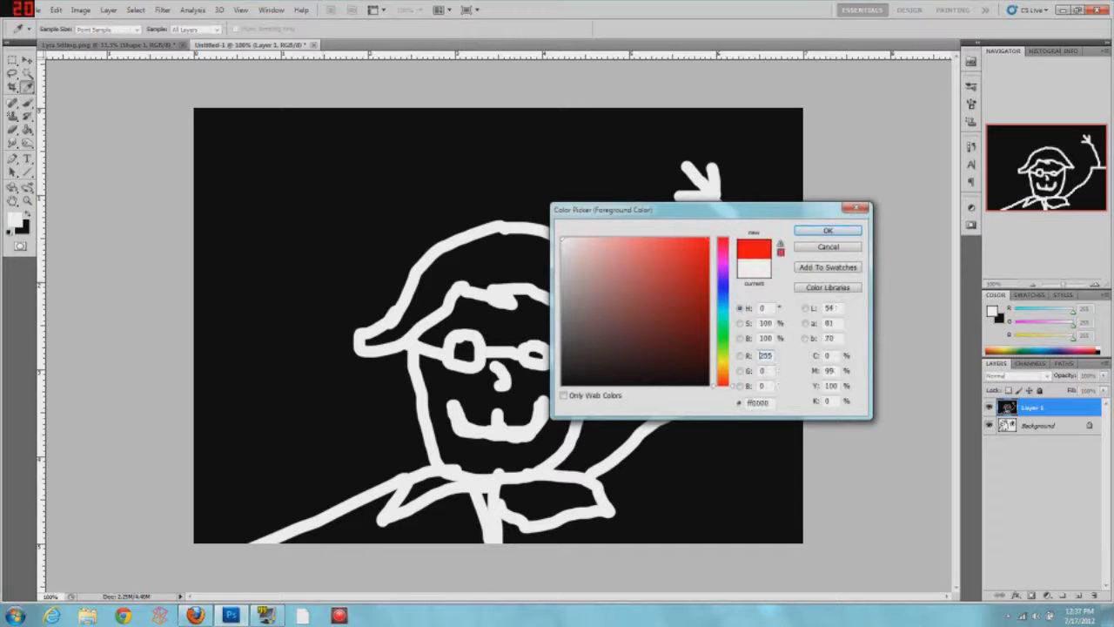
left_click(828, 230)
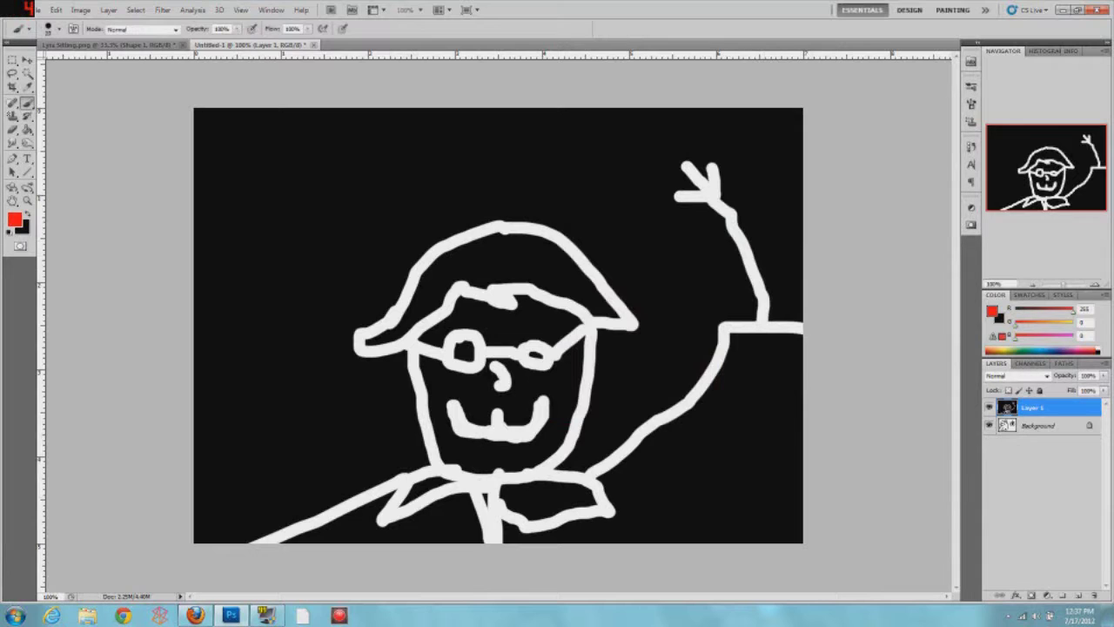
key("ctrl+shift+alt+n")
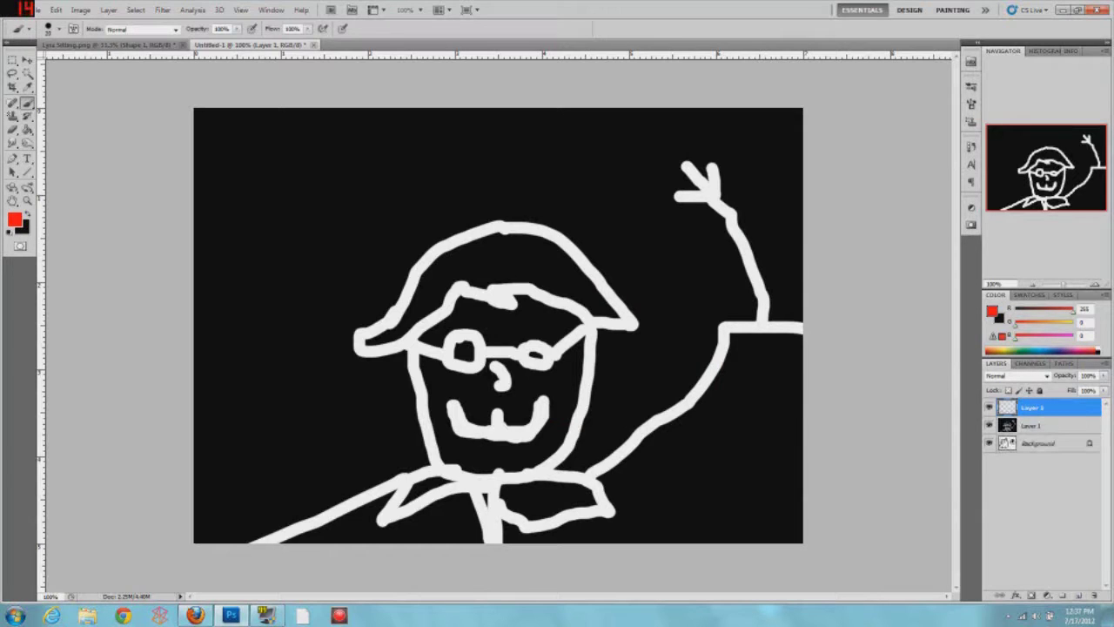
- Paint a red top hat outline with a slanted brim on the figure's head, and fill the crown and brim with red
mouse_move(370, 268)
left_mouse_down()
mouse_move(618, 235)
mouse_move(607, 206)
mouse_move(372, 246)
mouse_move(372, 262)
left_mouse_up()
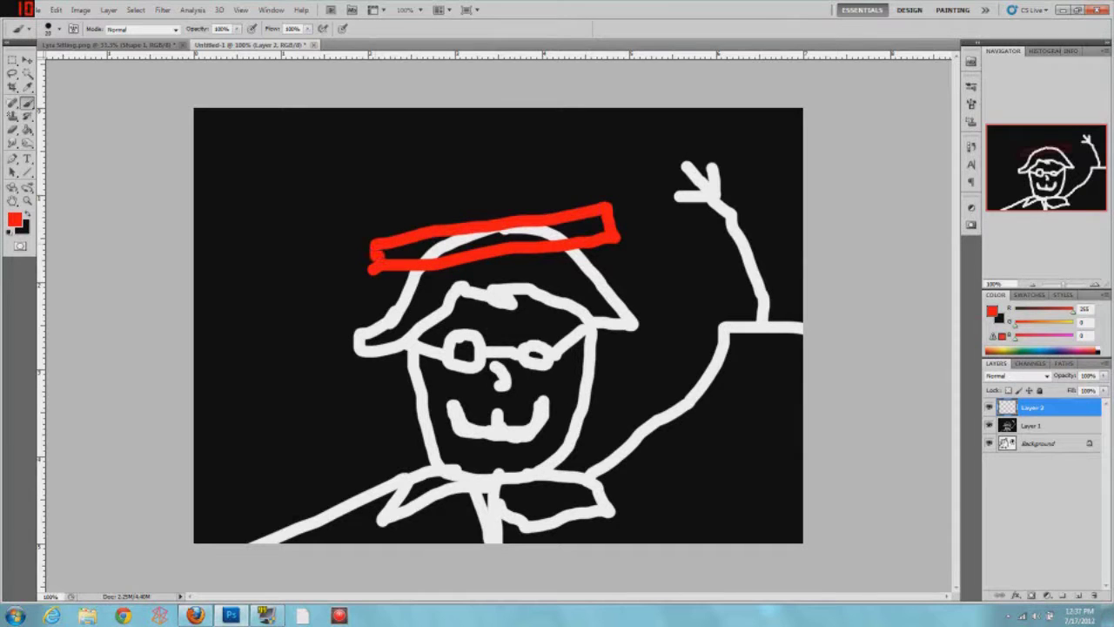
mouse_move(435, 225)
left_mouse_down()
mouse_move(433, 145)
mouse_move(523, 134)
mouse_move(560, 164)
mouse_move(557, 210)
left_mouse_up()
key("g")
left_click(496, 179)
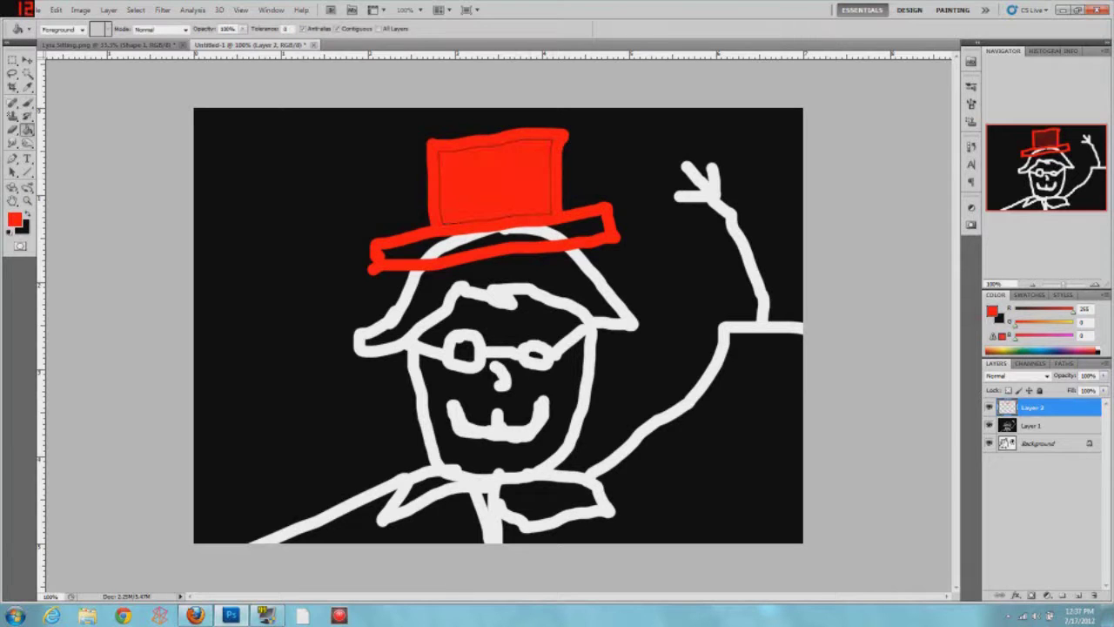
left_click(492, 240)
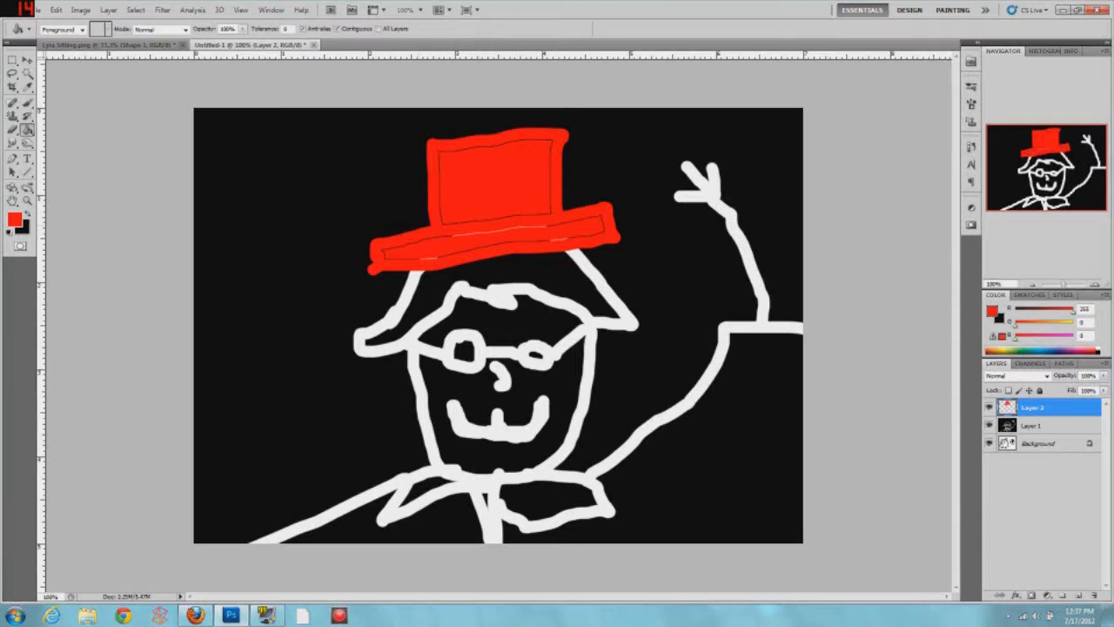
- Paint the word HATS in large red letters across the figure with a much thicker brush
key("b")
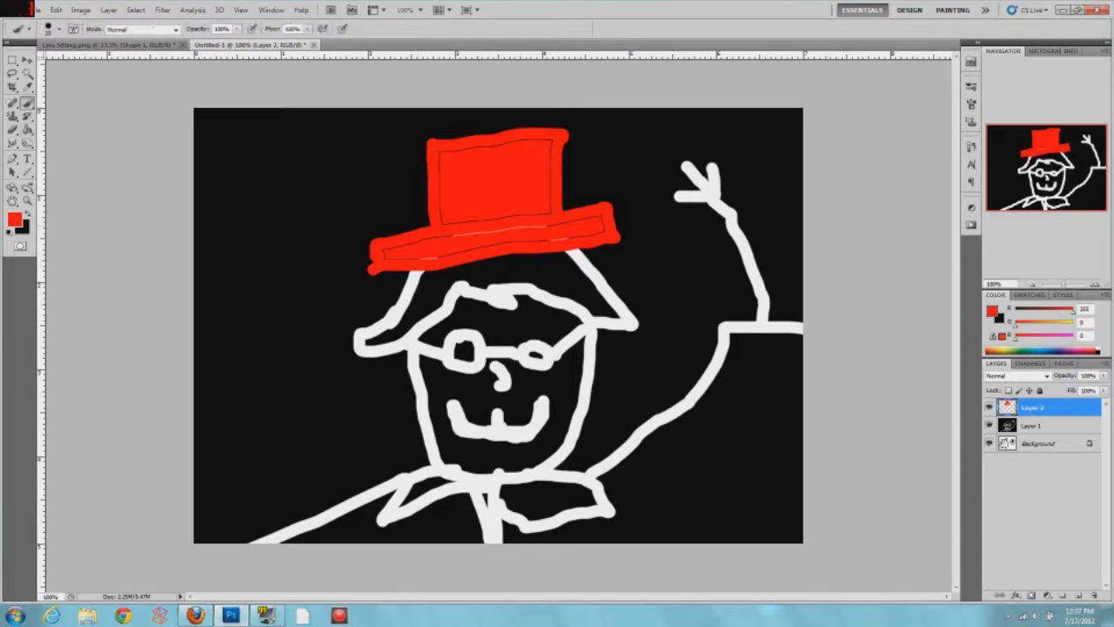
left_click_drag(281, 320, 325, 511)
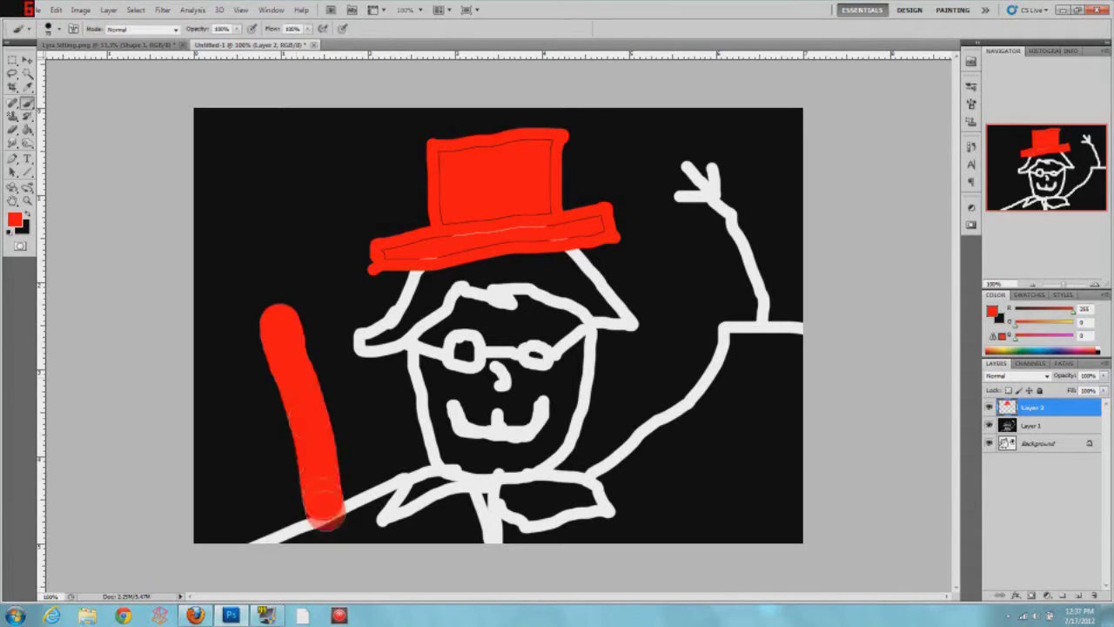
left_click_drag(367, 286, 389, 538)
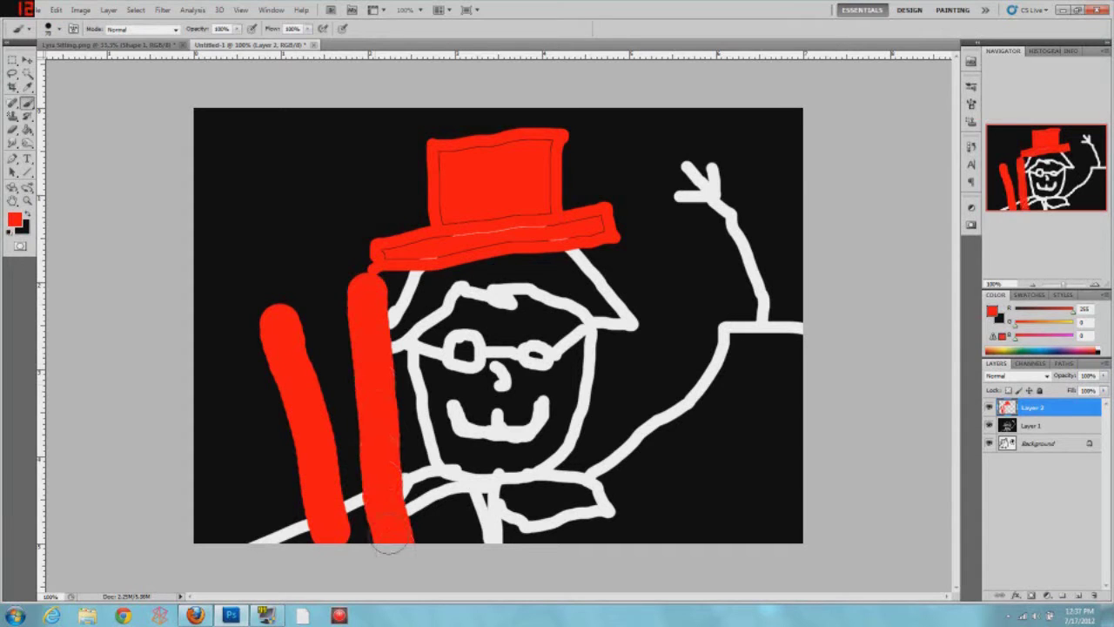
left_click_drag(319, 404, 350, 416)
left_click_drag(471, 313, 464, 522)
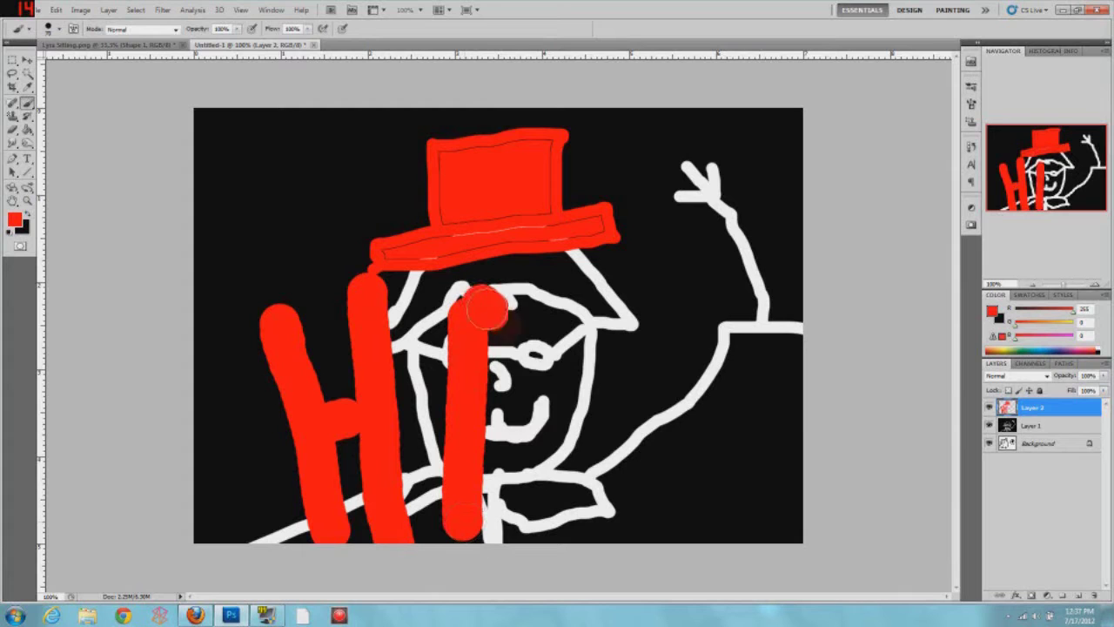
mouse_move(485, 309)
left_mouse_down()
mouse_move(538, 392)
mouse_move(567, 470)
left_mouse_up()
left_click_drag(480, 421, 539, 407)
left_click_drag(576, 298, 707, 210)
left_click_drag(628, 277, 671, 399)
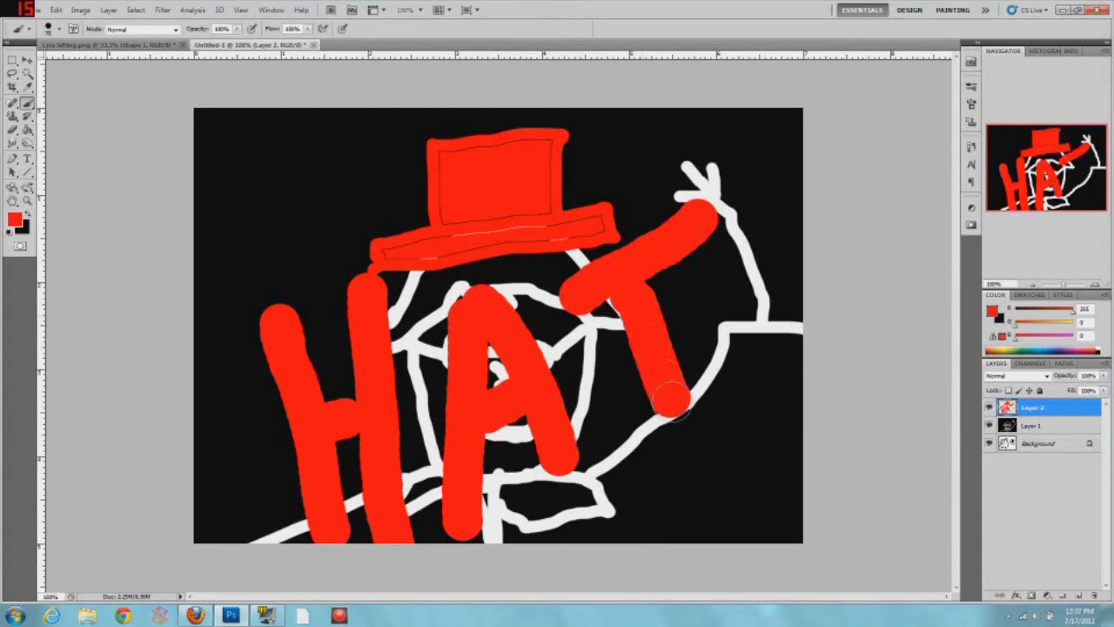
mouse_move(750, 237)
left_mouse_down()
mouse_move(718, 305)
mouse_move(760, 332)
mouse_move(744, 376)
left_mouse_up()
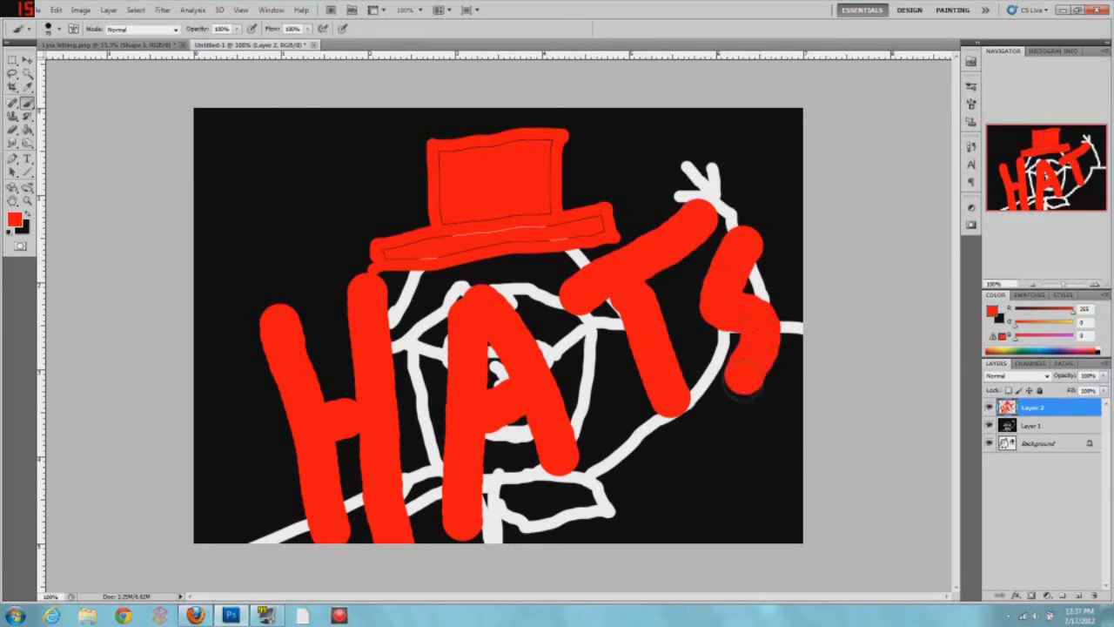